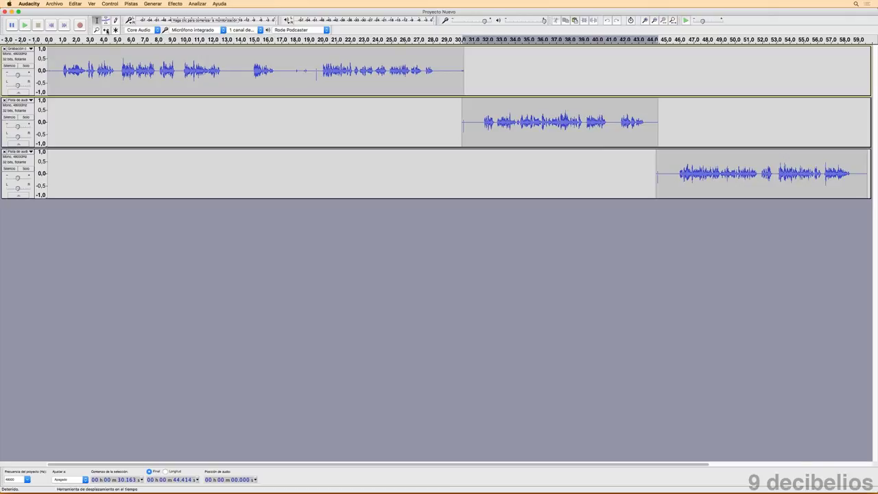
Move the clips from the second and third tracks up into the first track with the time shift tool, following its existing clip.
left_click(106, 30)
left_click_drag(511, 116, 513, 72)
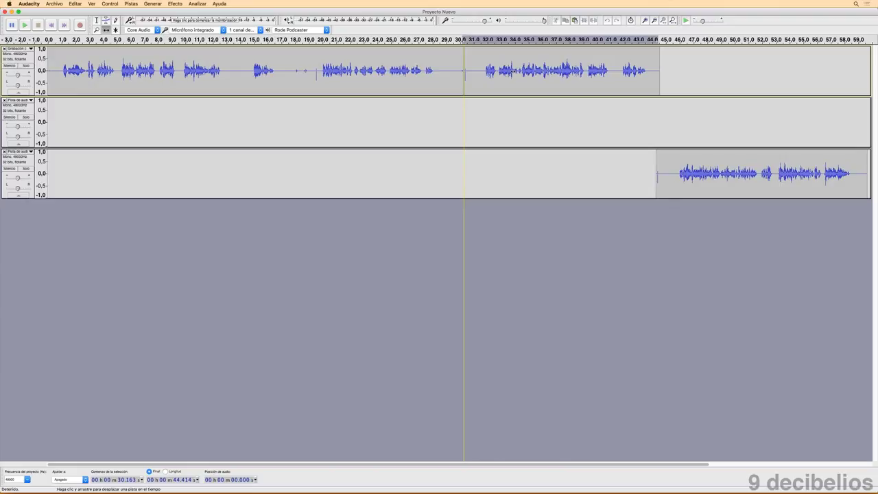
left_click_drag(514, 70, 514, 71)
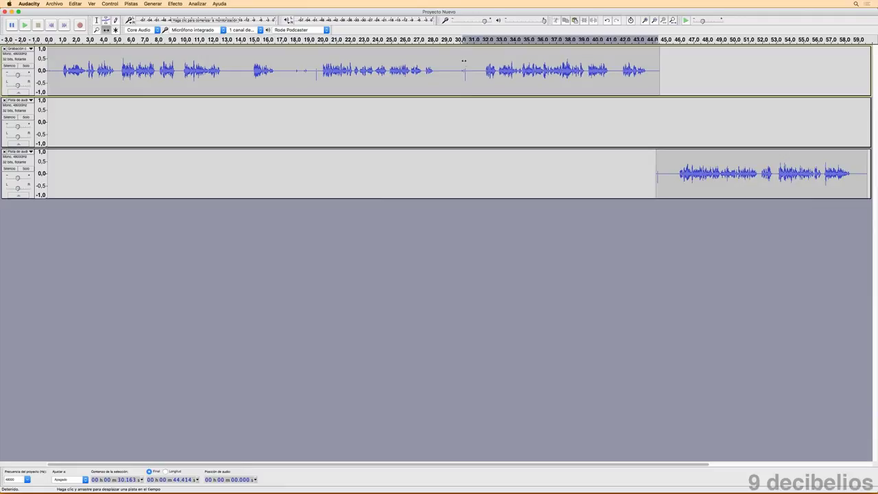
left_click_drag(677, 161, 679, 75)
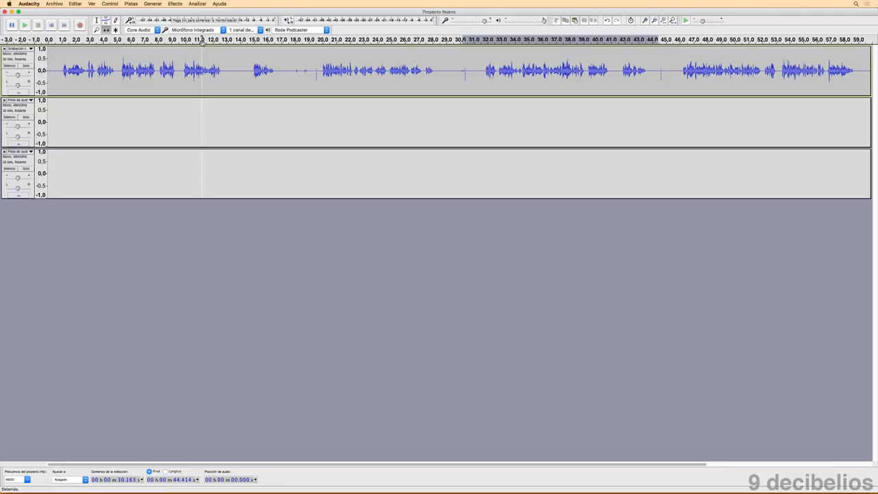
Listen to the combined recording from about 10 s onward.
left_click(184, 39)
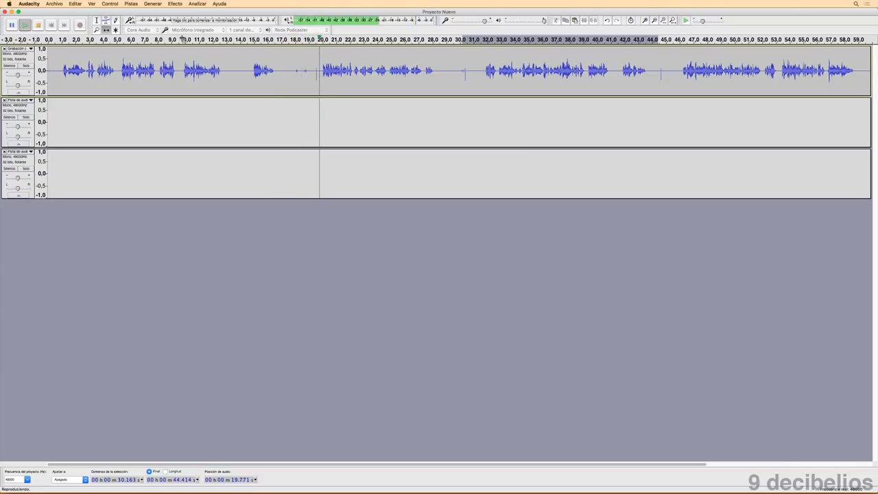
key("space")
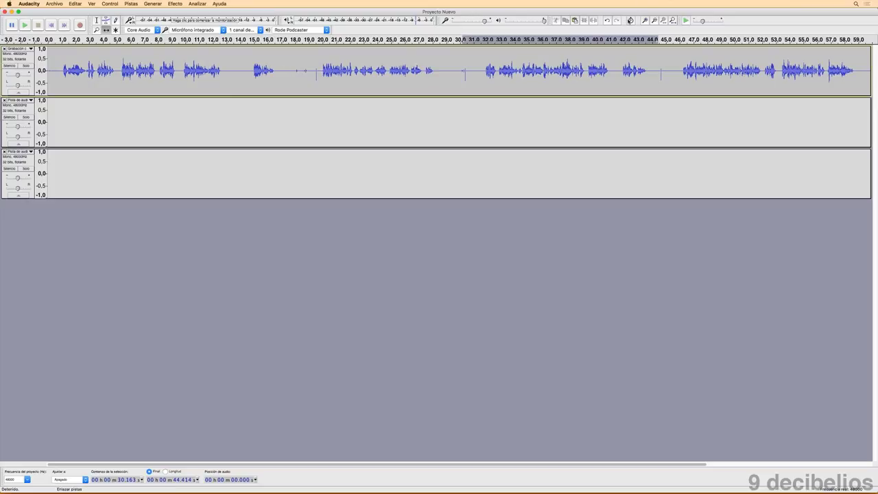
Remove the two empty audio tracks below the voice recording.
left_click(644, 21)
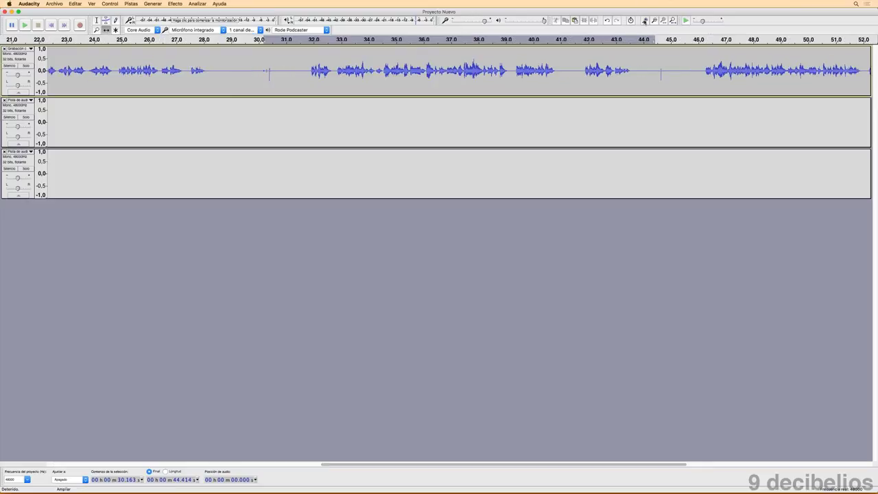
left_click_drag(329, 464, 116, 465)
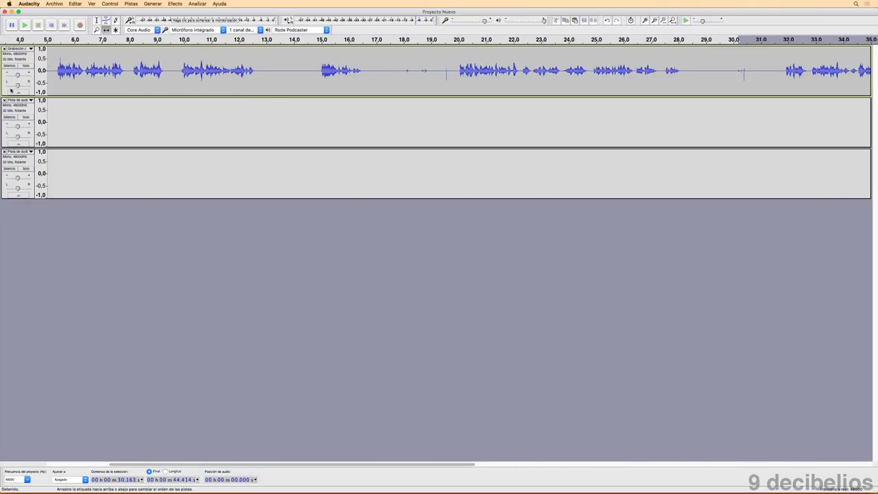
left_click(4, 101)
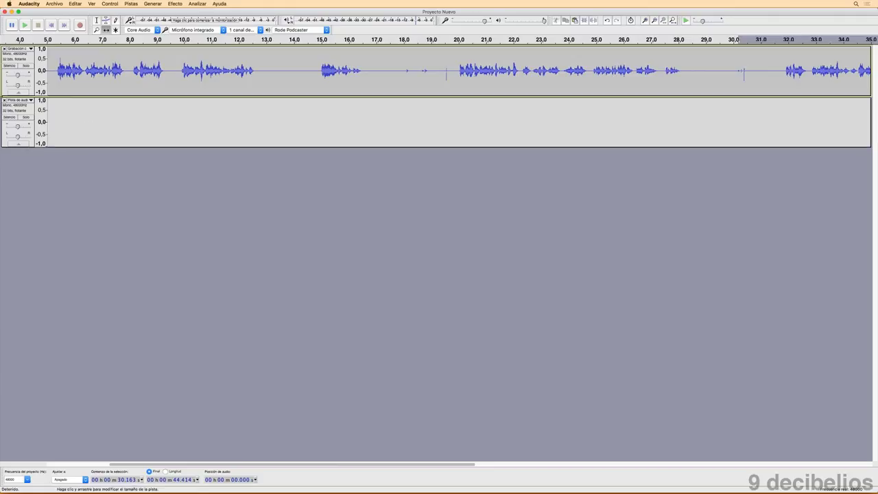
left_click(3, 101)
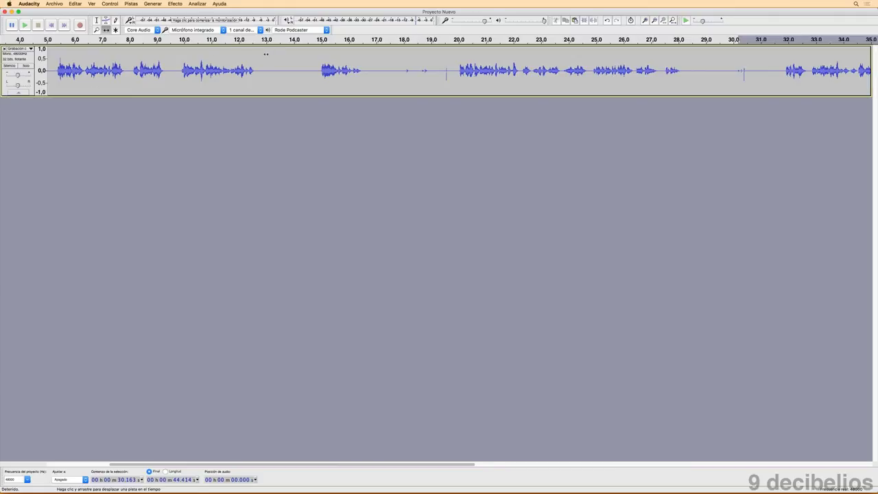
Cut the pause starting at about 13 s and the stretch from 16.378 to 18.188 s out of the voice recording.
mouse_move(265, 62)
left_mouse_down()
mouse_move(255, 60)
mouse_move(282, 60)
mouse_move(268, 59)
left_mouse_up()
left_click(96, 20)
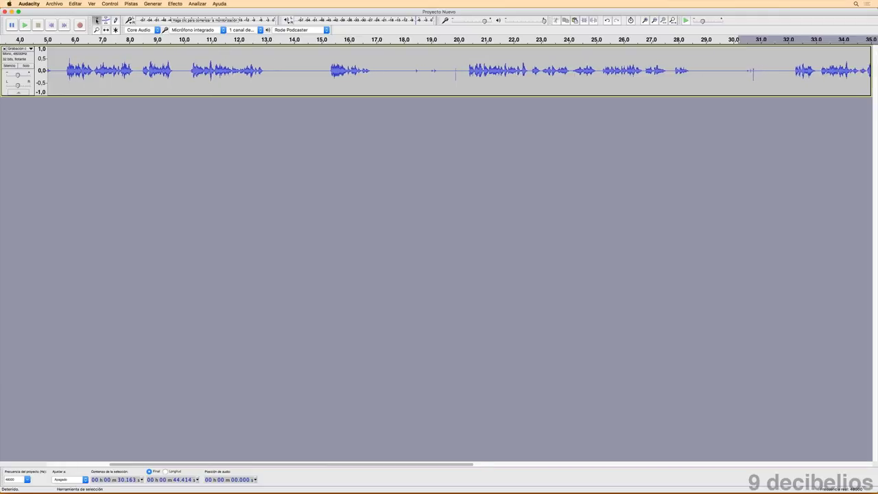
left_click_drag(269, 60, 407, 59)
key("Delete")
key("space")
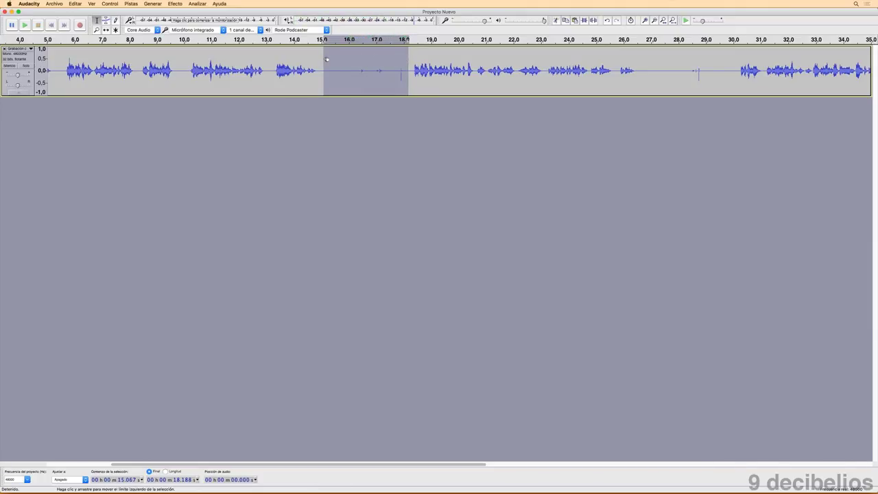
left_click_drag(324, 58, 362, 59)
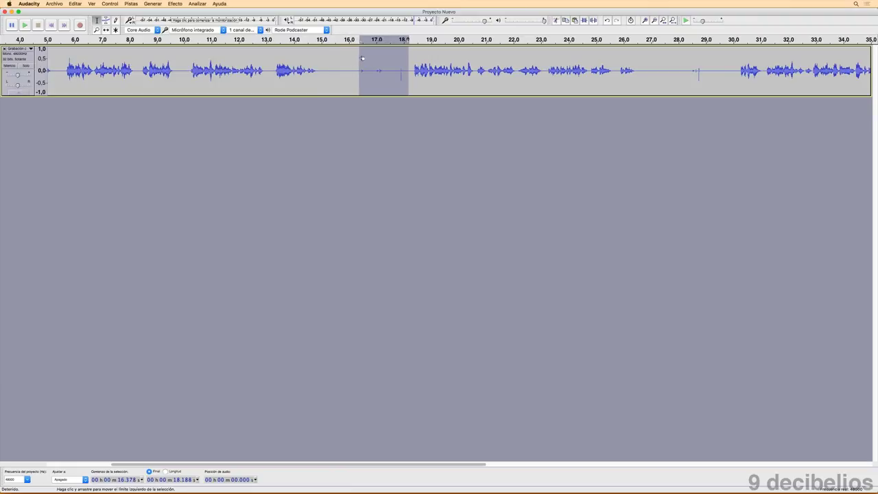
key("Delete")
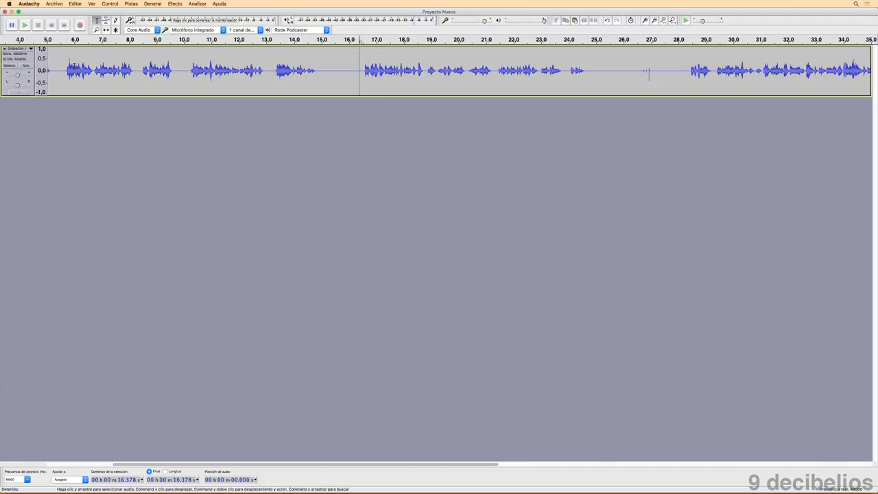
Play the edited voice recording from the beginning to check the cuts.
left_click(51, 25)
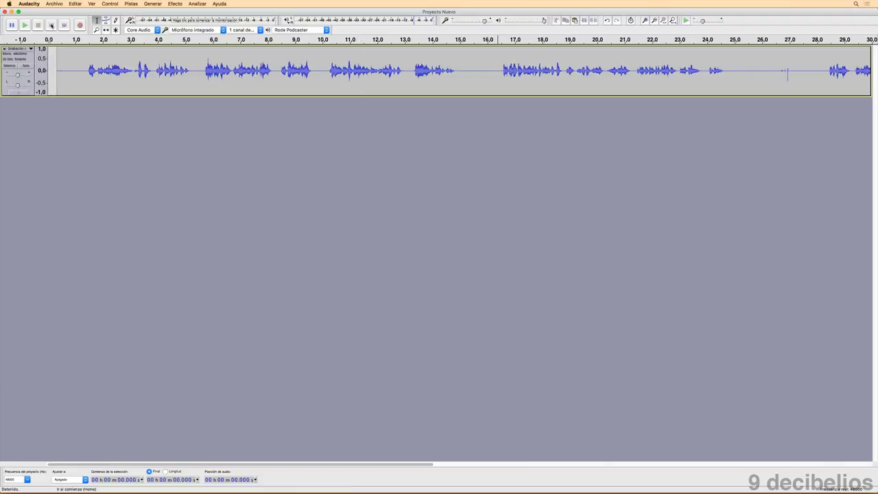
key("space")
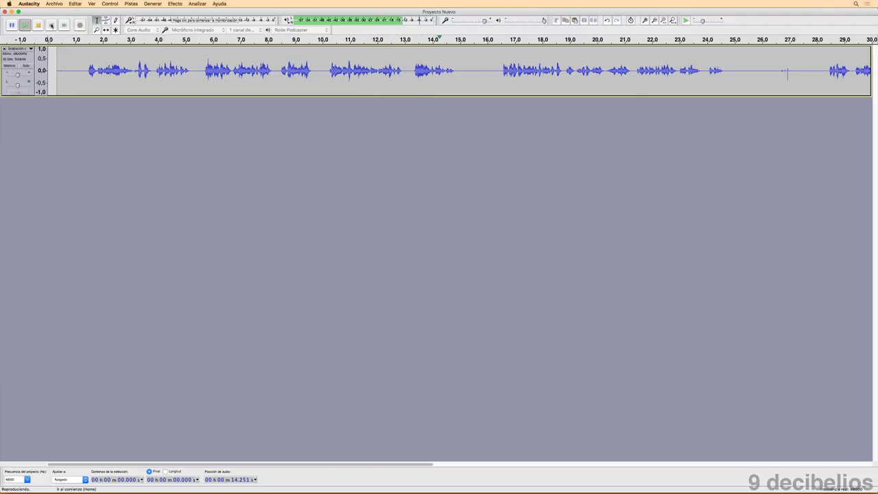
left_click(51, 26)
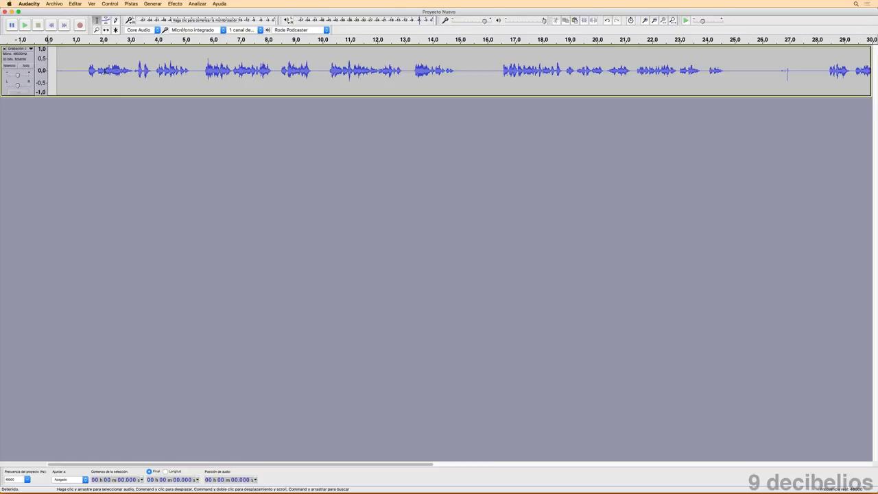
Import the audio file Movin.mp3 from the Musica folder into the project.
left_click(54, 3)
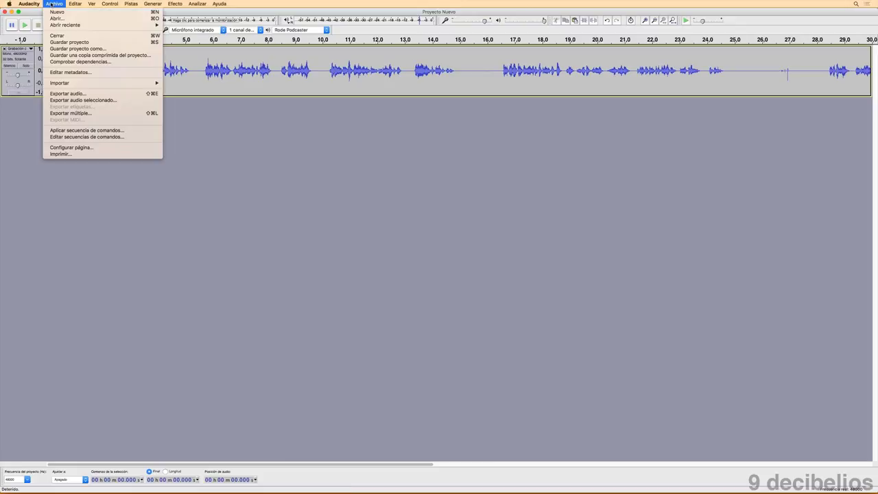
mouse_move(72, 83)
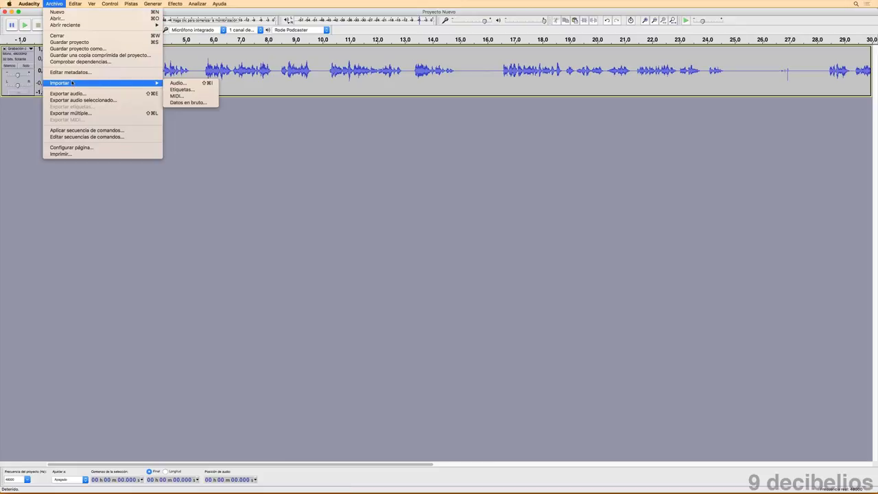
left_click(180, 83)
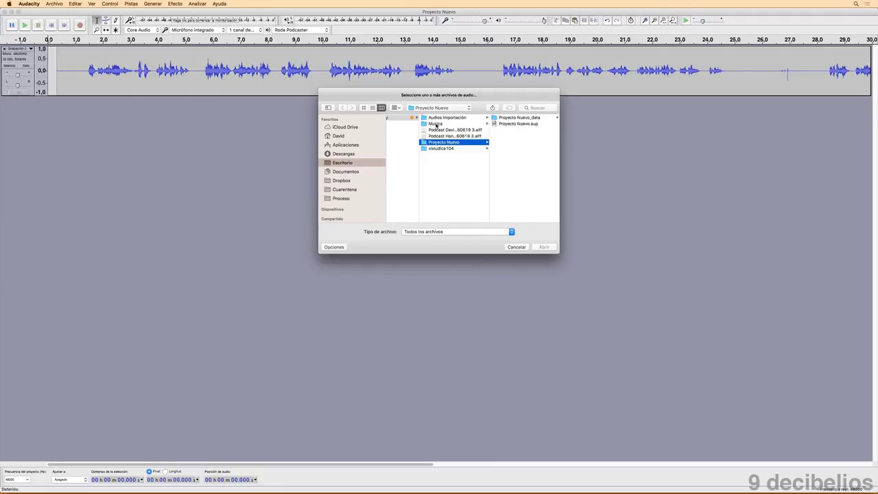
left_click(436, 124)
left_click(506, 118)
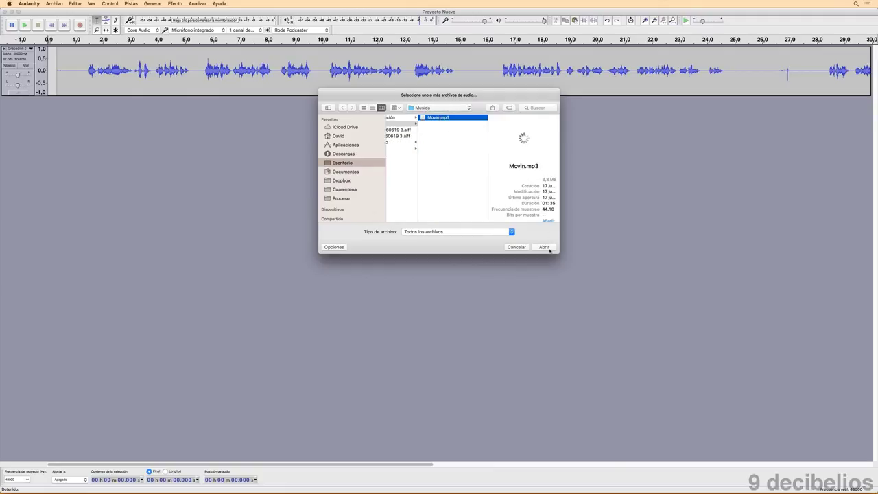
left_click(545, 247)
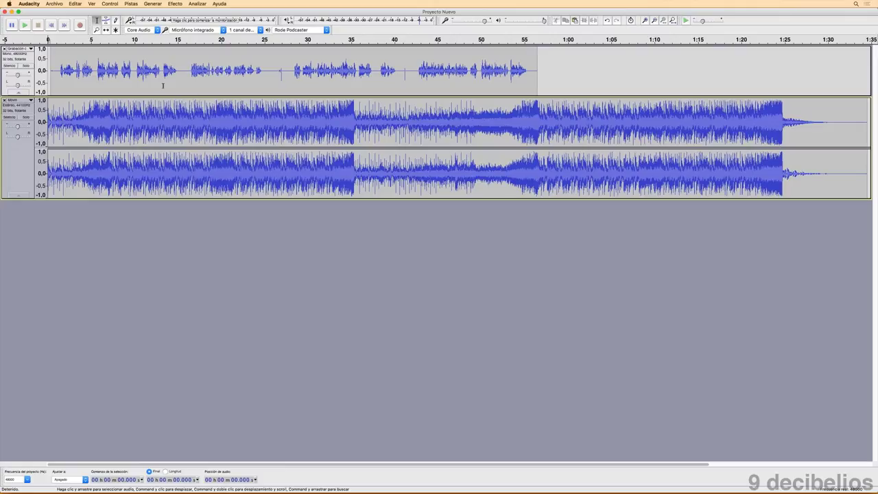
Shift the voice clip to start at about 6.9 s over the music and play the mix.
left_click(645, 20)
left_click(645, 20)
left_click(645, 20)
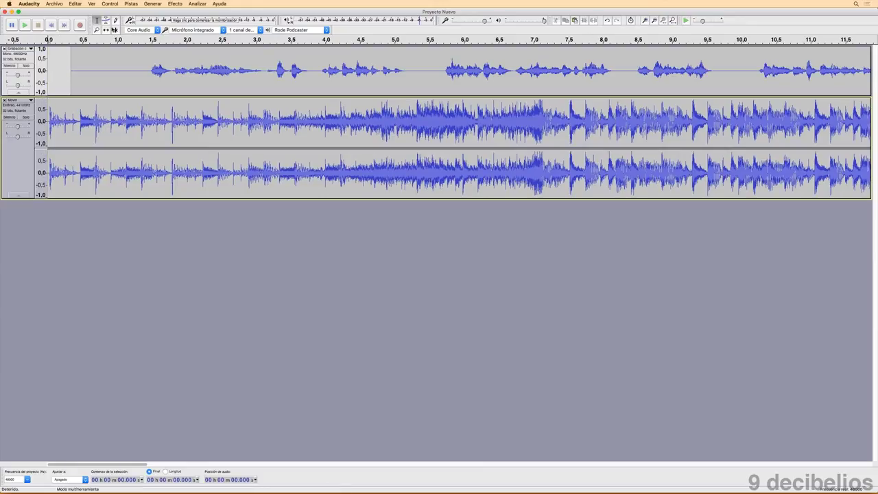
left_click(106, 29)
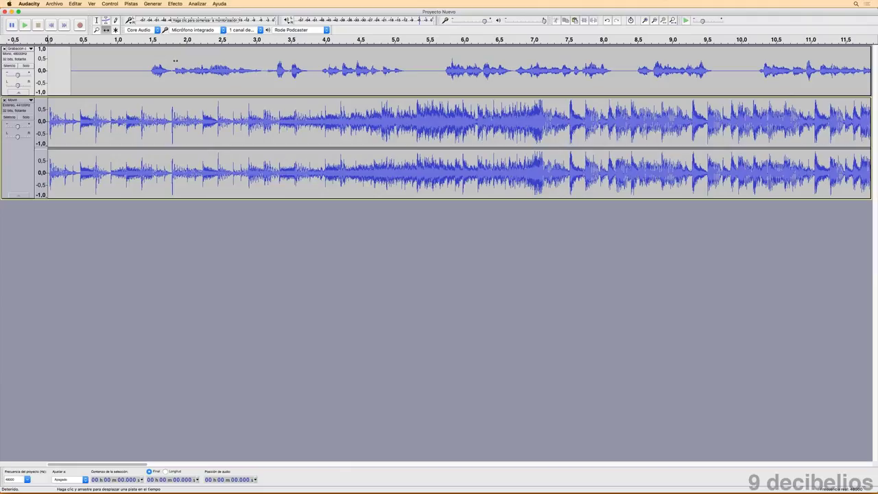
left_click_drag(176, 61, 670, 64)
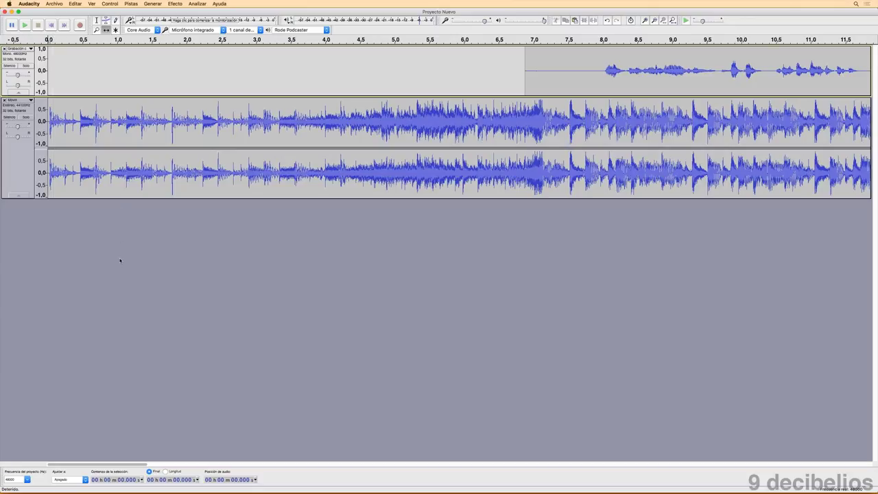
key("space")
key("space")
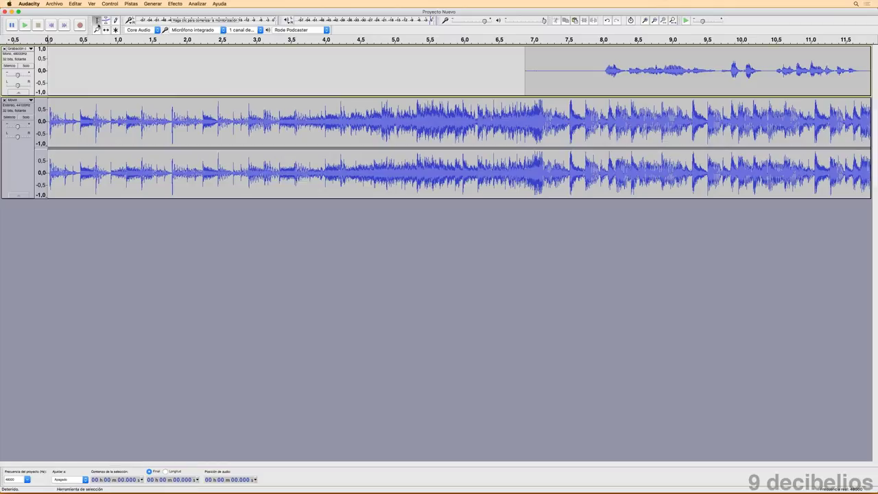
Apply a fade-in (Aparecer progresivamente) to the first 1.034 s of the music track, with the tracks fitted vertically.
left_click(97, 21)
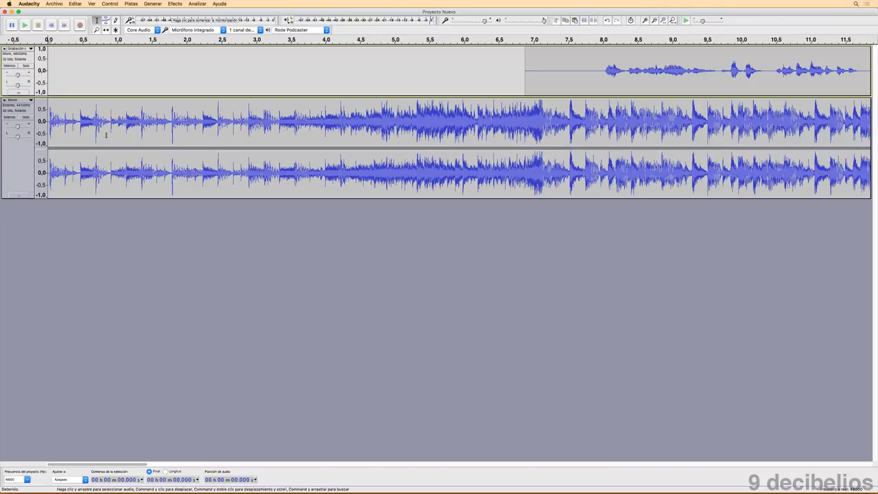
left_click_drag(118, 135, 29, 141)
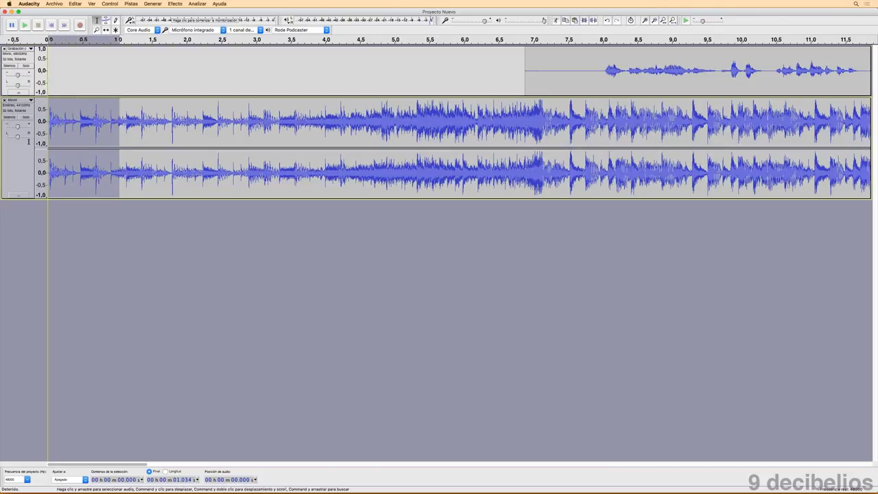
left_click(175, 4)
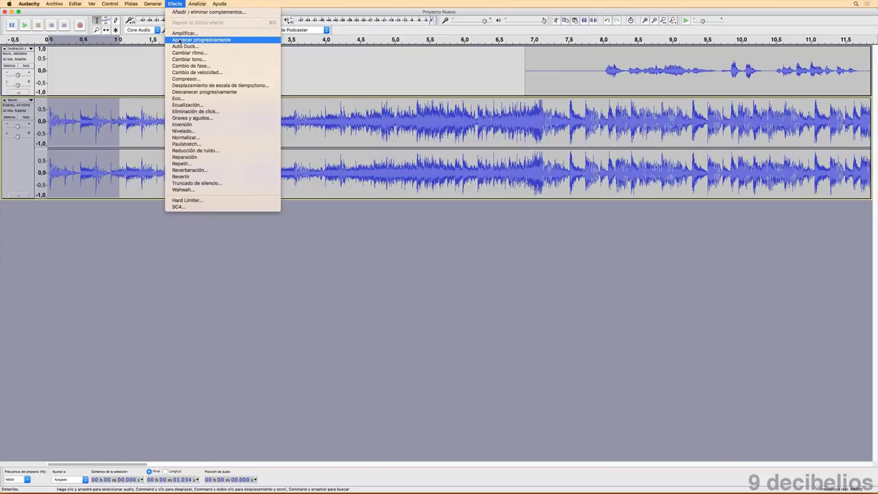
left_click(175, 3)
left_click(91, 3)
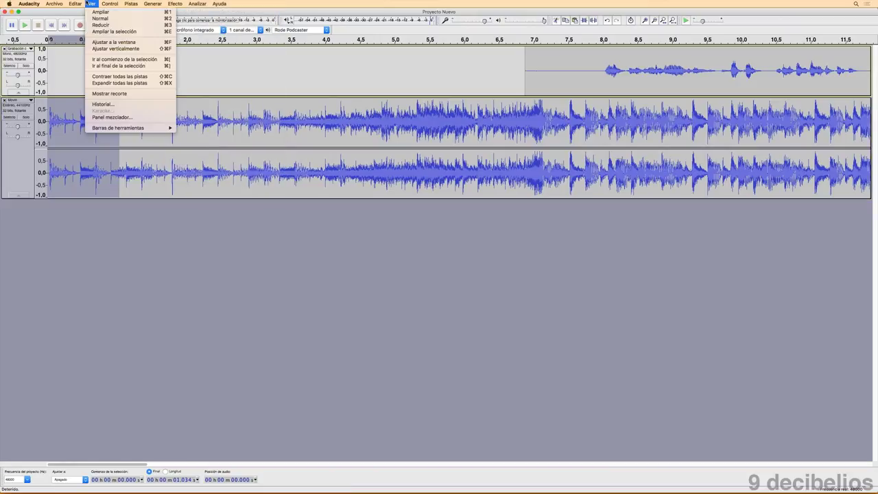
left_click(125, 49)
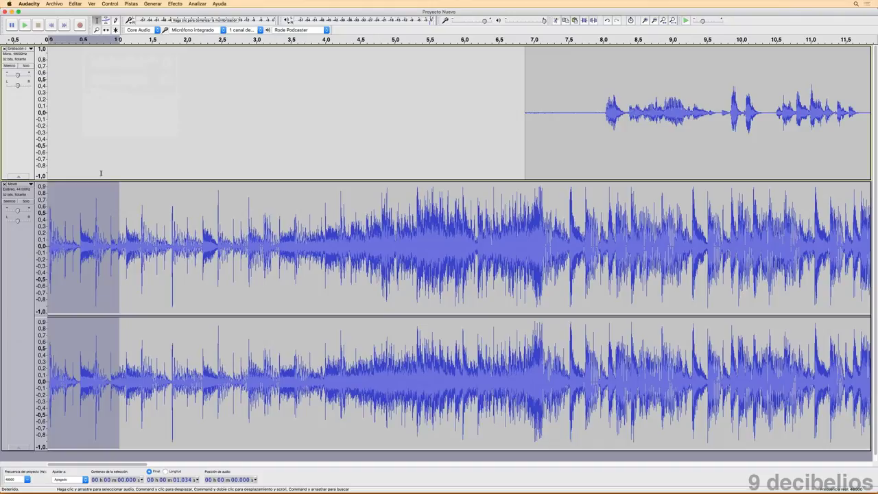
left_click(173, 3)
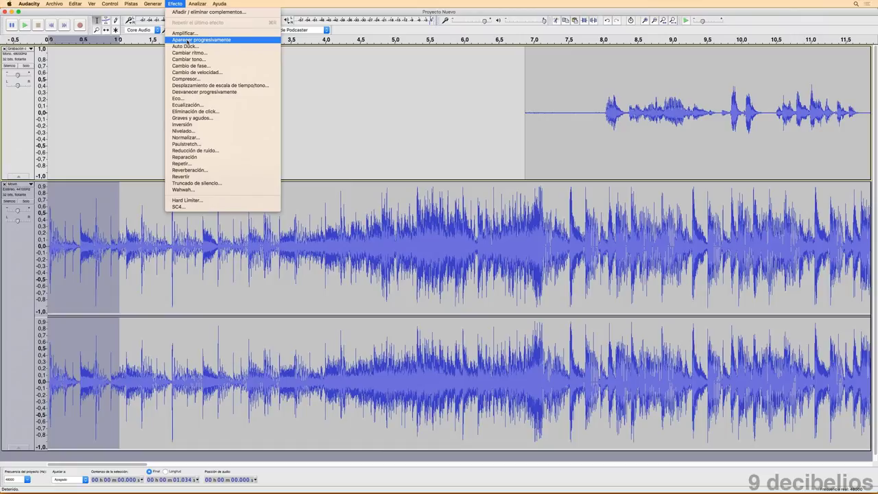
left_click(187, 40)
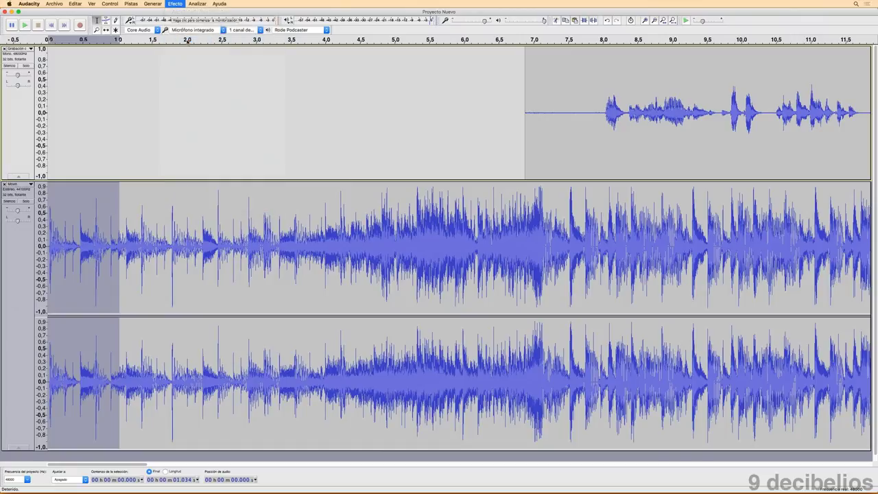
Examine the fade at the start of the music track by highlighting its first 0.49 s.
left_click(67, 225)
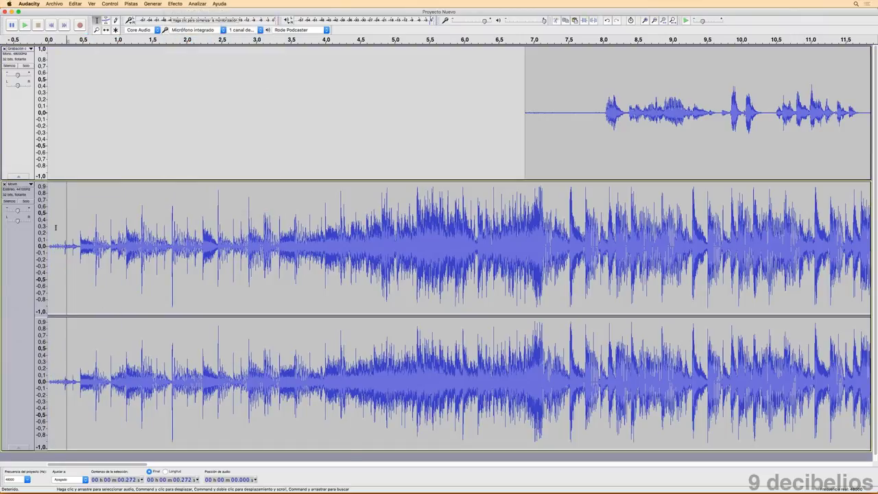
left_click_drag(47, 226, 82, 227)
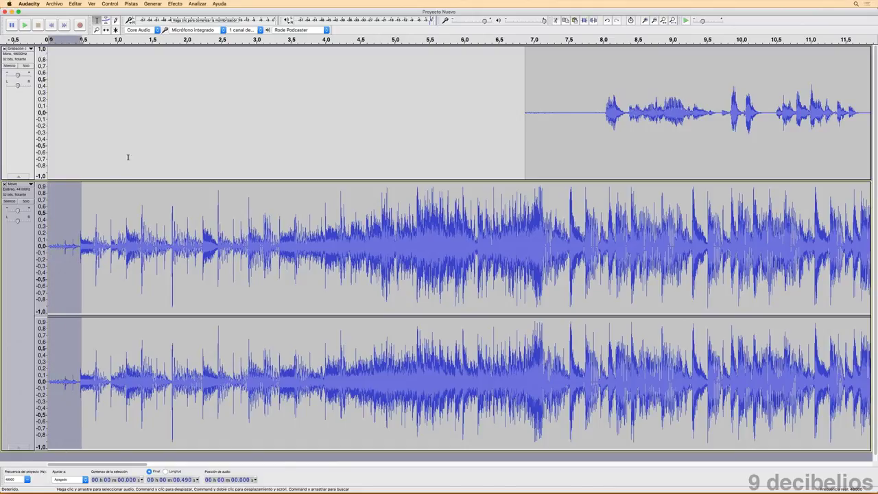
left_click(154, 129)
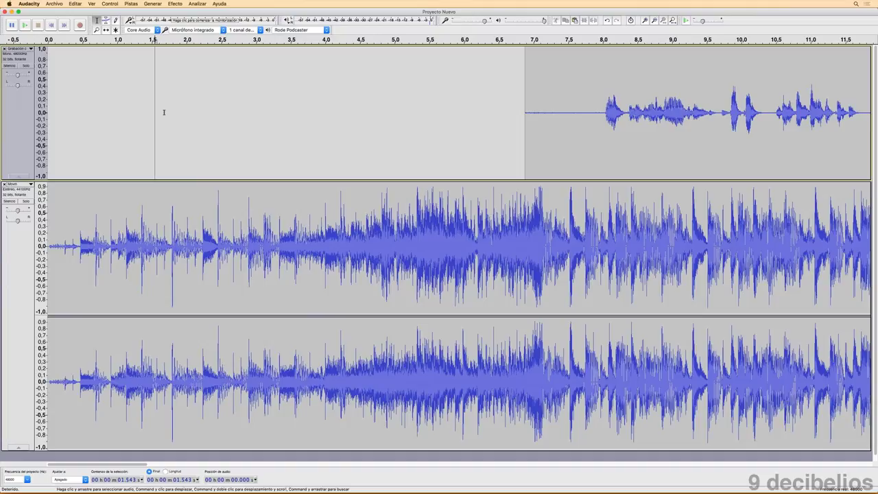
Highlight the first 1.034 s of the music track without the fade and play it.
left_click_drag(48, 227, 120, 226)
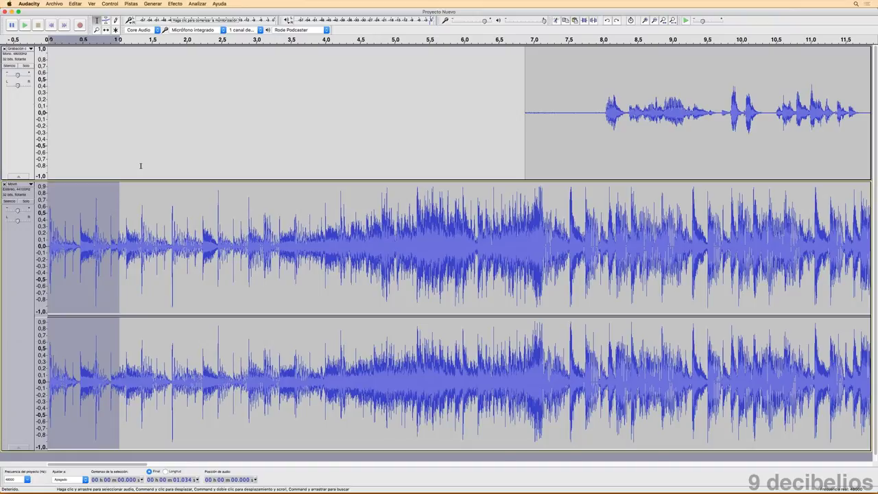
key("space")
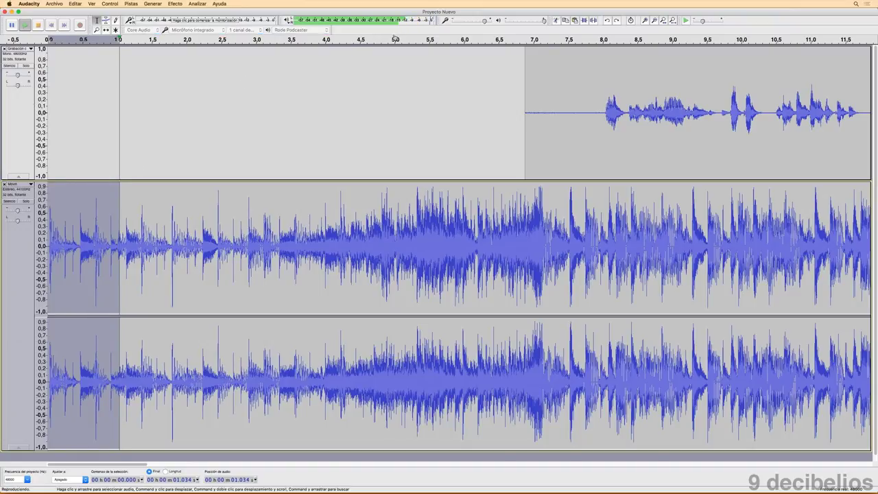
key("space")
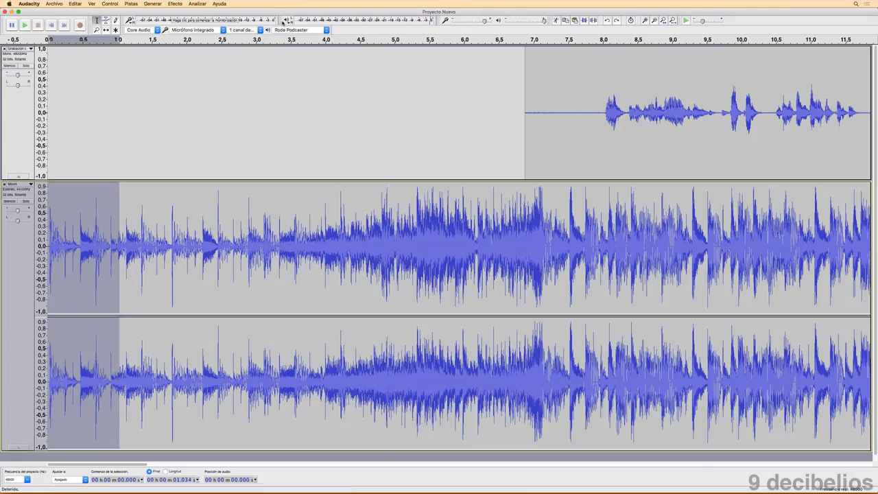
Undock the playback level meter, enlarge it into a tall vertical meter and place it over the music track's opening.
left_click_drag(281, 20, 279, 173)
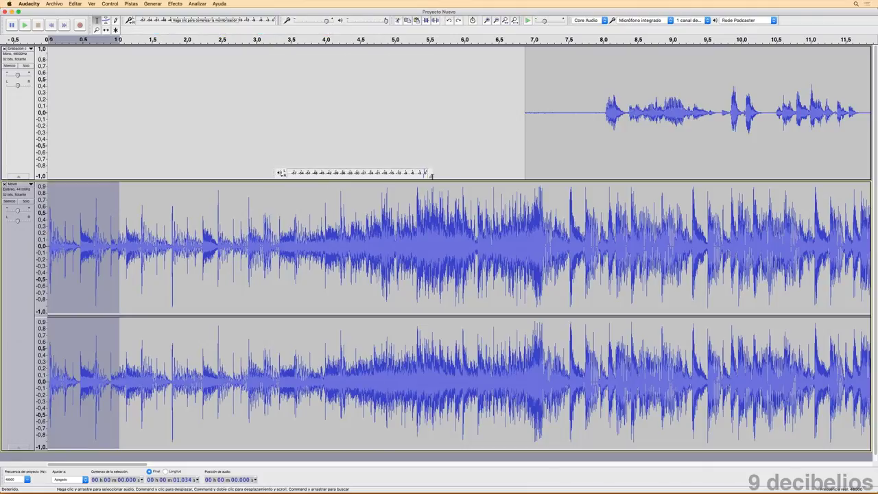
left_click_drag(431, 176, 349, 431)
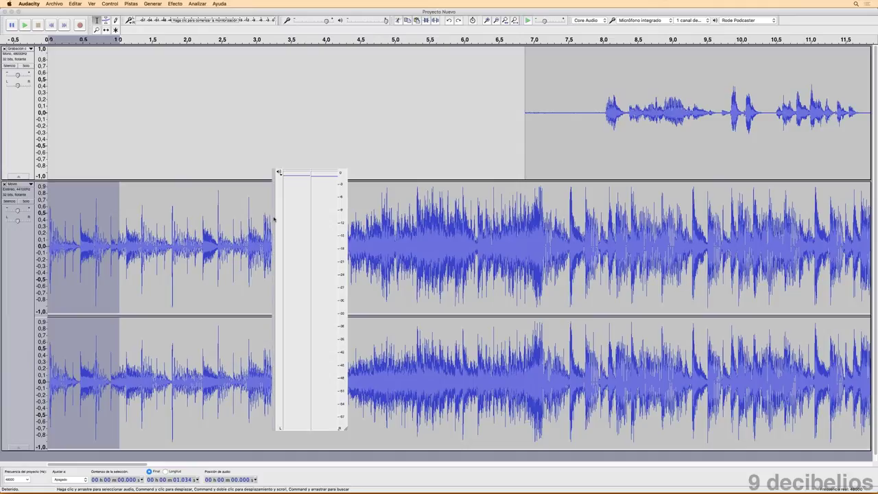
left_click_drag(277, 200, 137, 238)
Play the highlighted music opening to watch its levels, then move the floating meter to about 7 s on the timeline.
key("space")
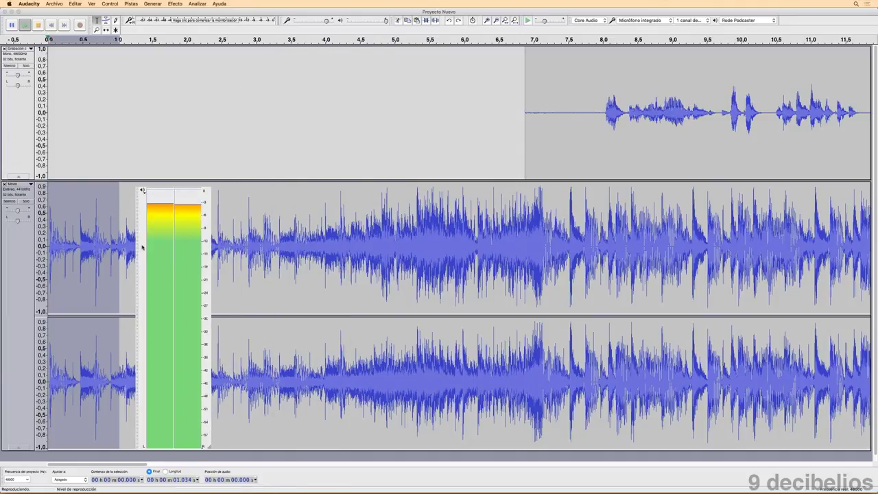
key("space")
key("space")
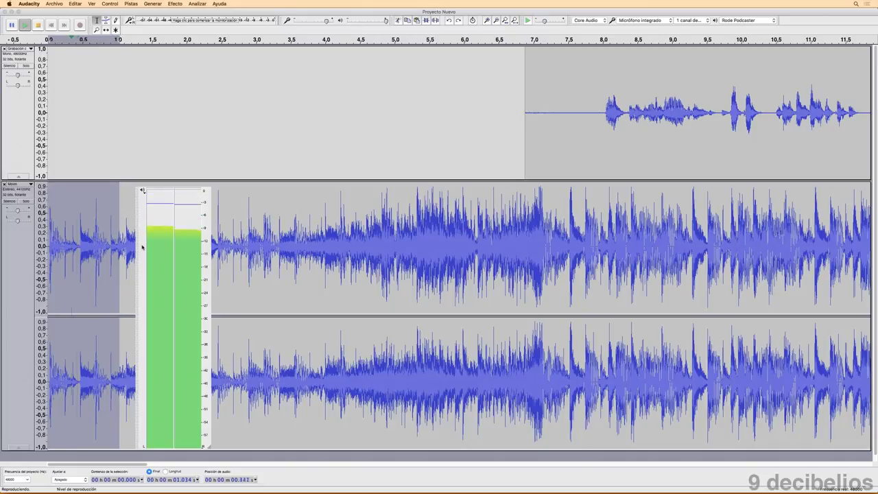
left_click_drag(142, 242, 536, 240)
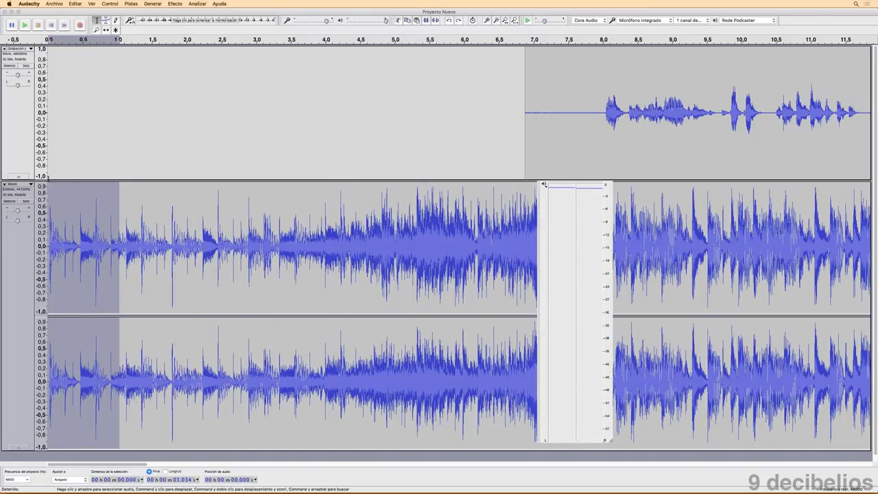
Apply a fade-in (Aparecer progresivamente) to the highlighted first 1.034 s of music and play the mix from the start.
left_click(176, 4)
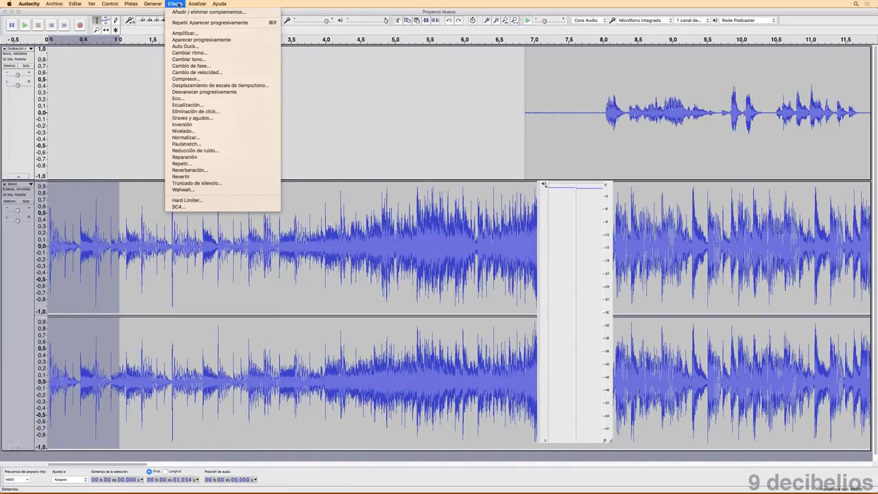
left_click(190, 40)
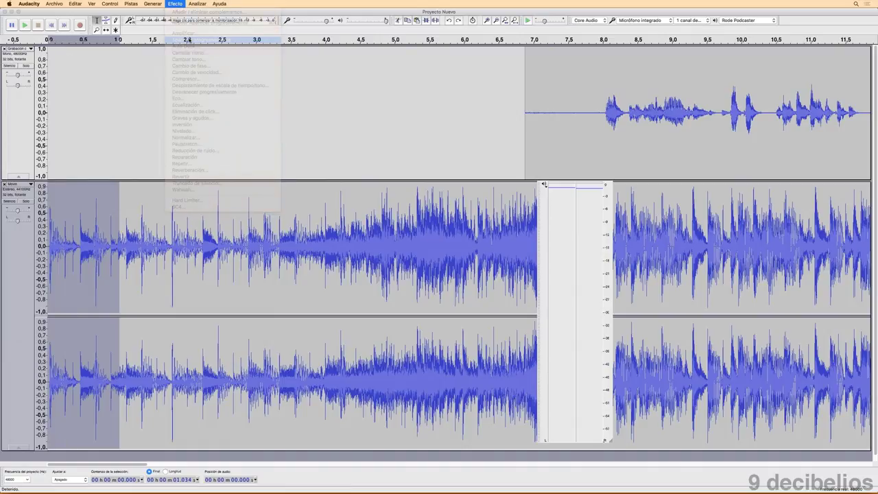
left_click(134, 103)
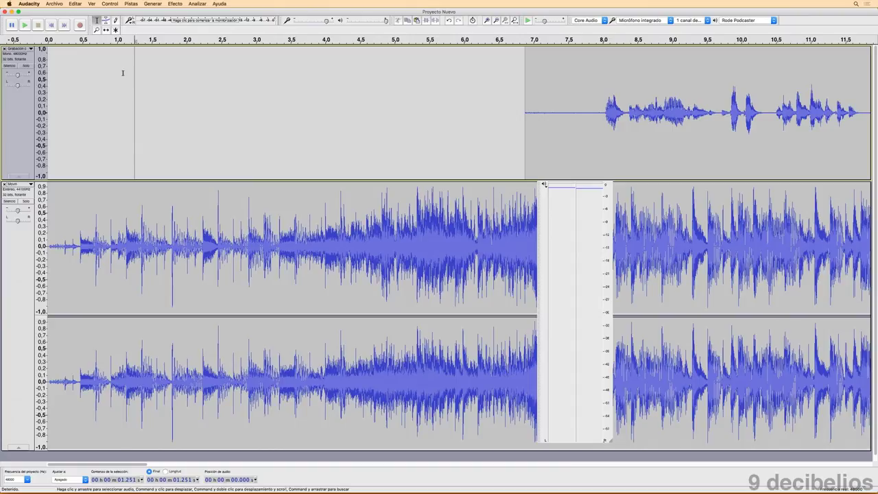
key("Home")
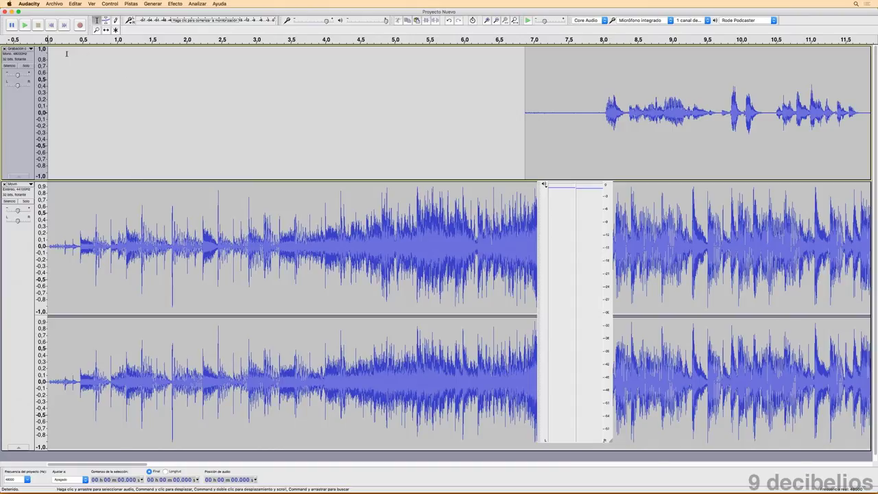
key("space")
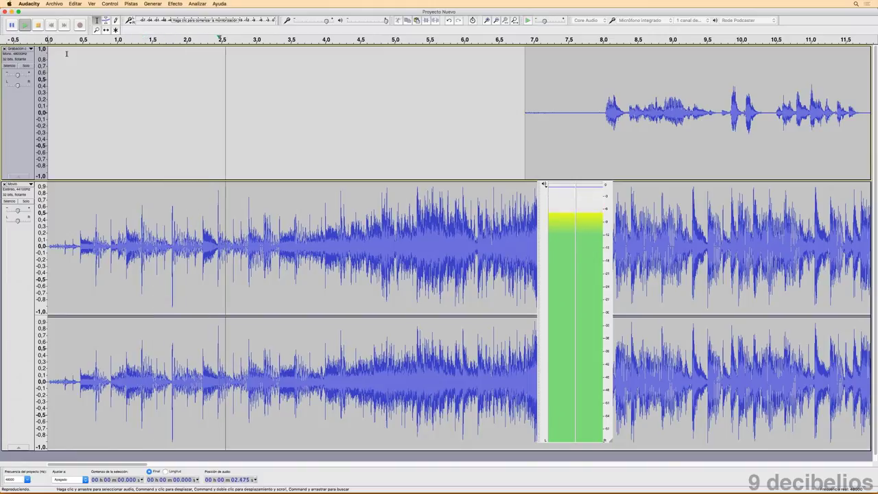
key("space")
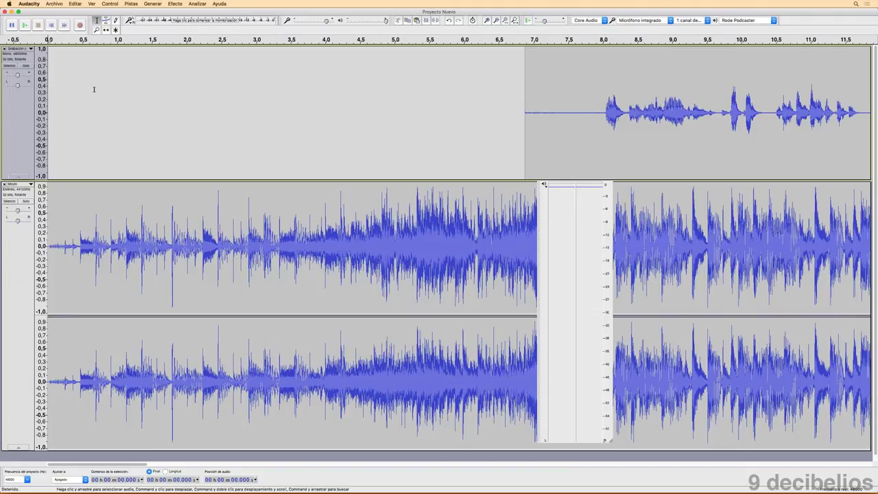
Apply a fade-in (Aparecer progresivamente) to the first 5.098 s of the music track and play it from the start.
left_click_drag(48, 247, 120, 247)
left_click(175, 226)
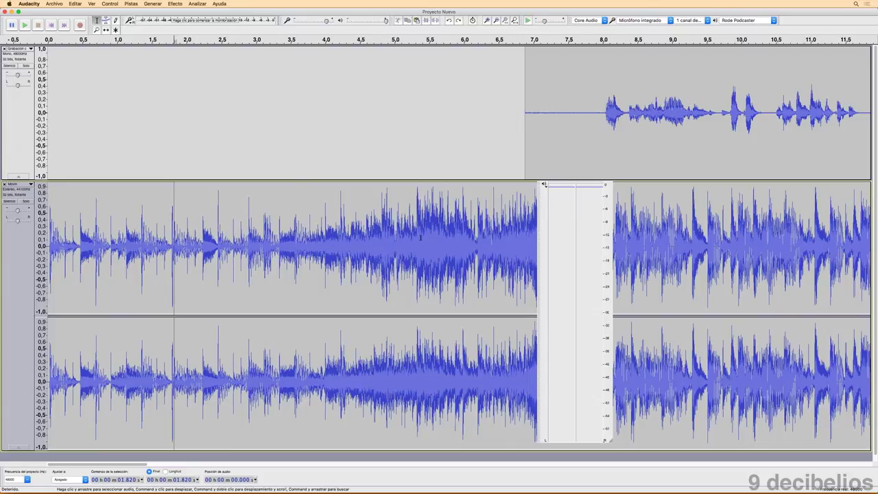
left_click_drag(401, 198, 47, 205)
left_click(176, 4)
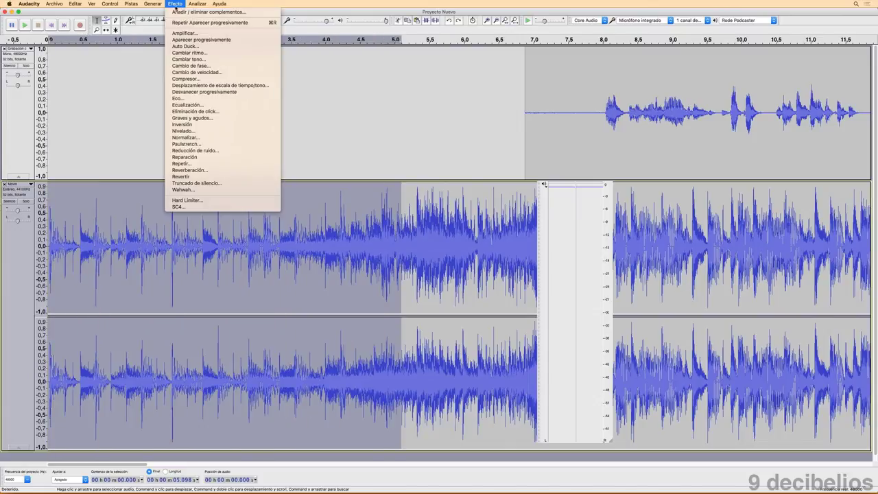
left_click(187, 42)
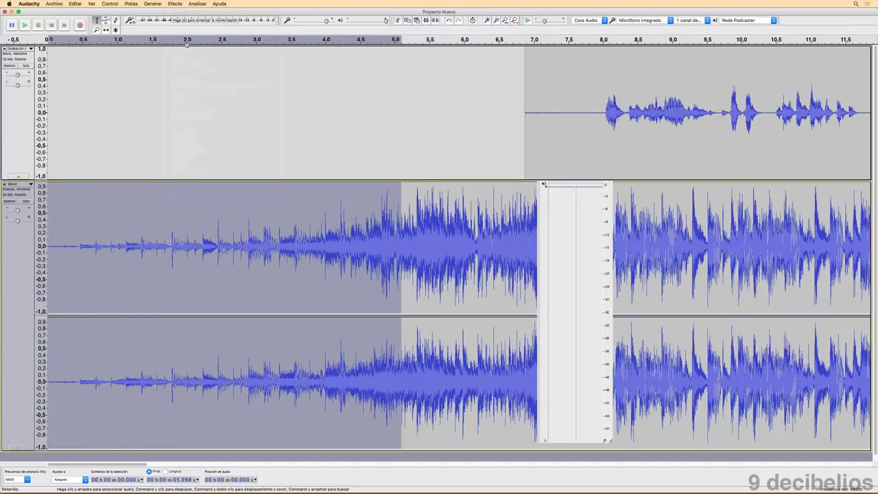
left_click(452, 118)
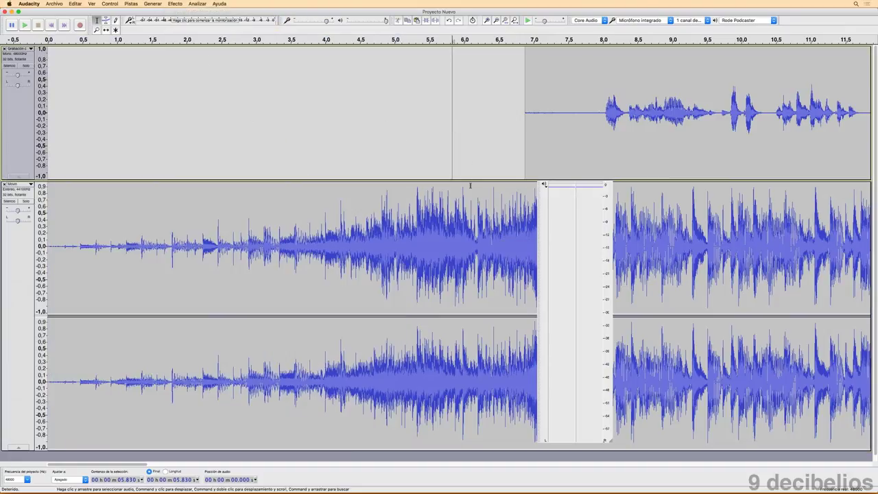
left_click(50, 24)
key("space")
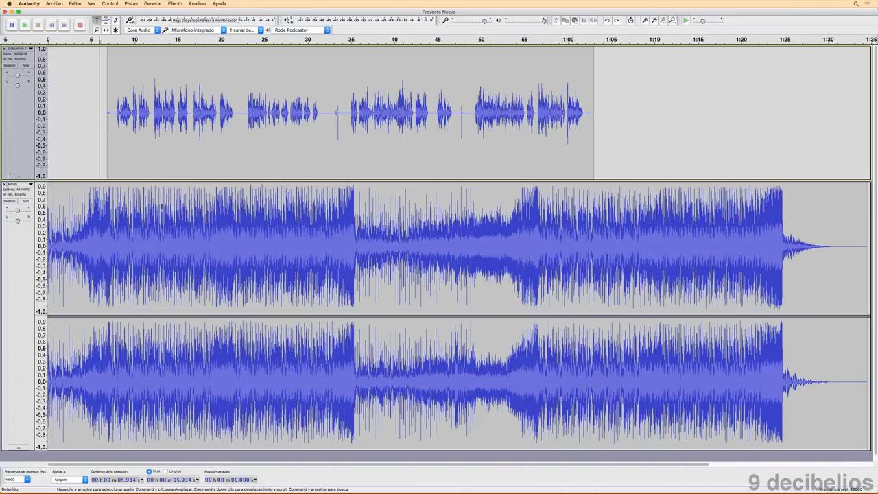
Shape the music's volume with the Envelope tool, lowering it from about 6 s to 10 s and raising it from about 1:02 to 1:05.
left_click(106, 20)
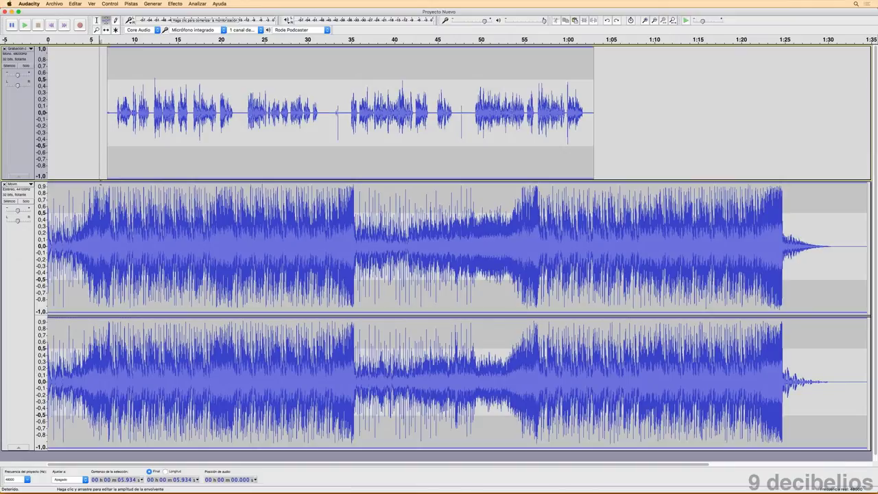
left_click_drag(99, 187, 131, 234)
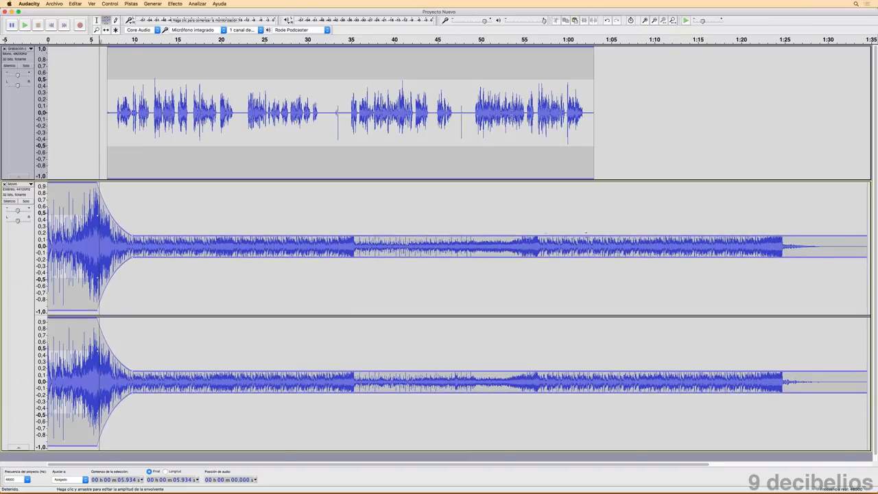
left_click_drag(586, 232, 611, 196)
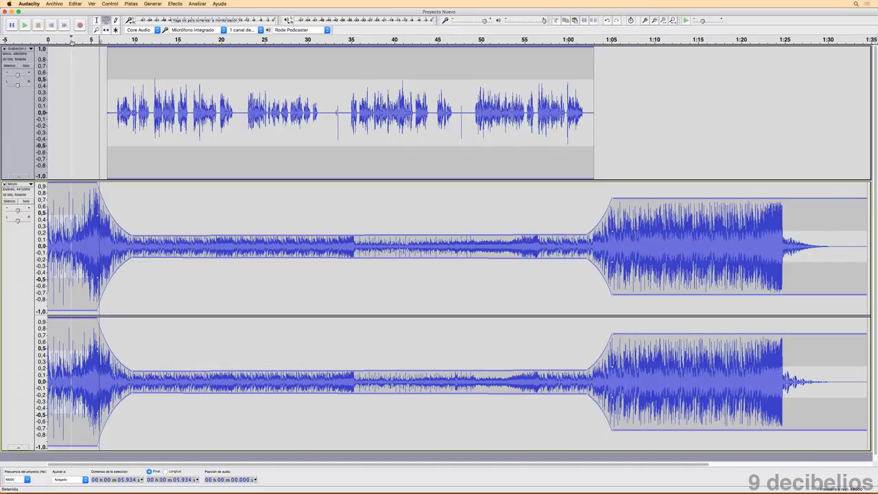
left_click_drag(77, 181, 77, 175)
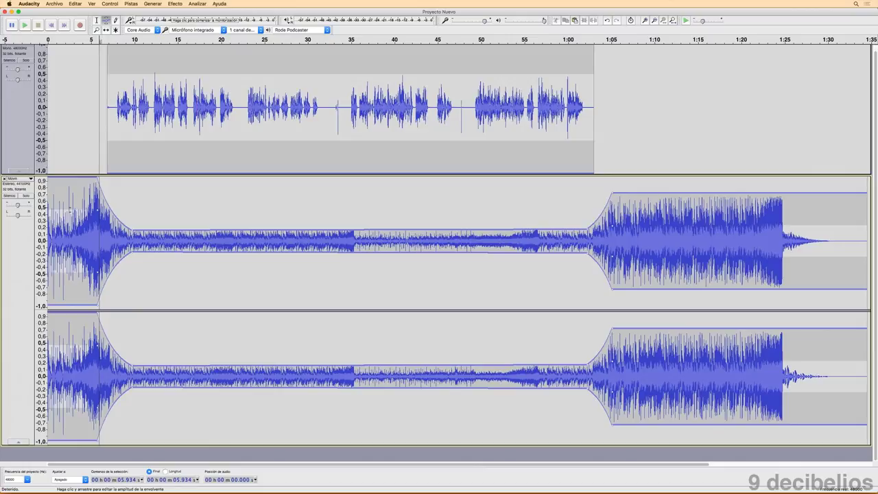
Apply a fade-in (Aparecer progresivamente) to the first 2.611 s of the music track.
left_click(96, 20)
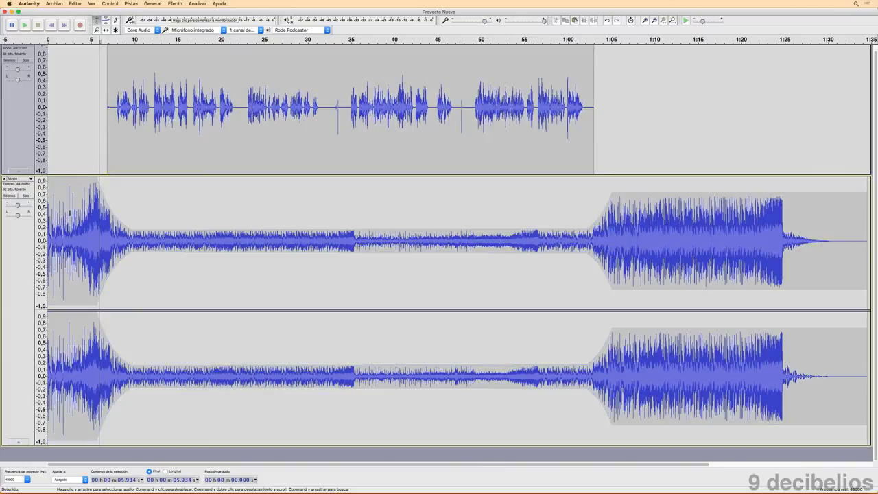
left_click_drag(70, 213, 45, 215)
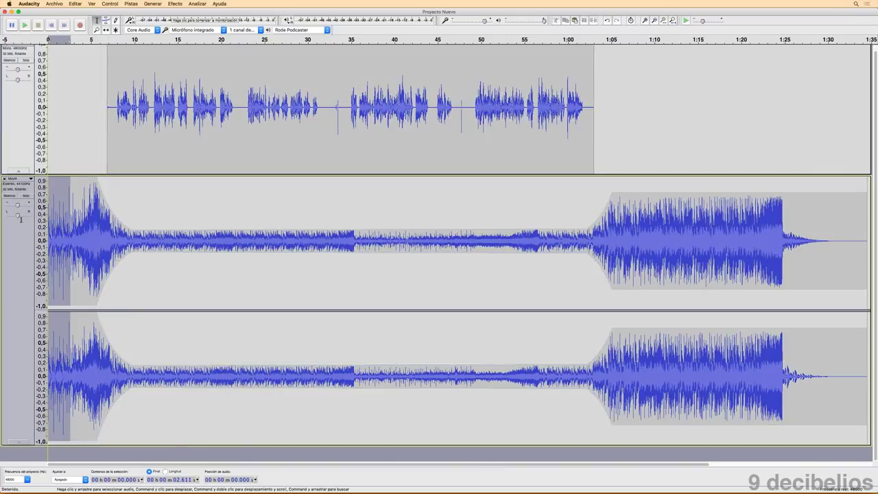
left_click(174, 3)
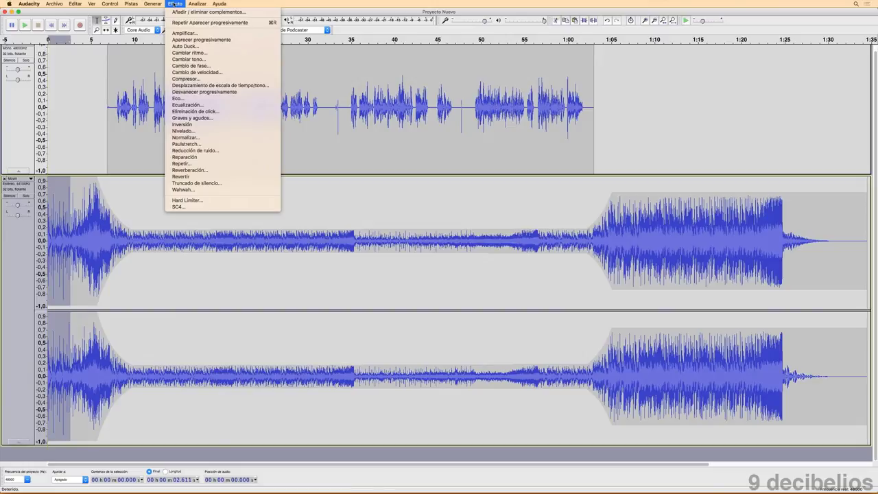
left_click(194, 39)
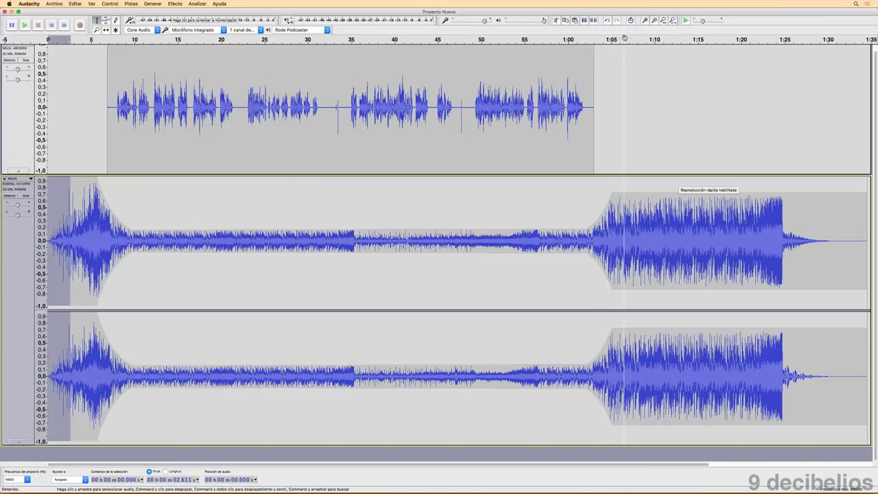
Delete the music from 1:07.966 almost to its end and apply a fade-out (Desvanecer progresivamente) from 1:01.399 to 1:09.865.
left_click_drag(623, 192, 854, 207)
key("Delete")
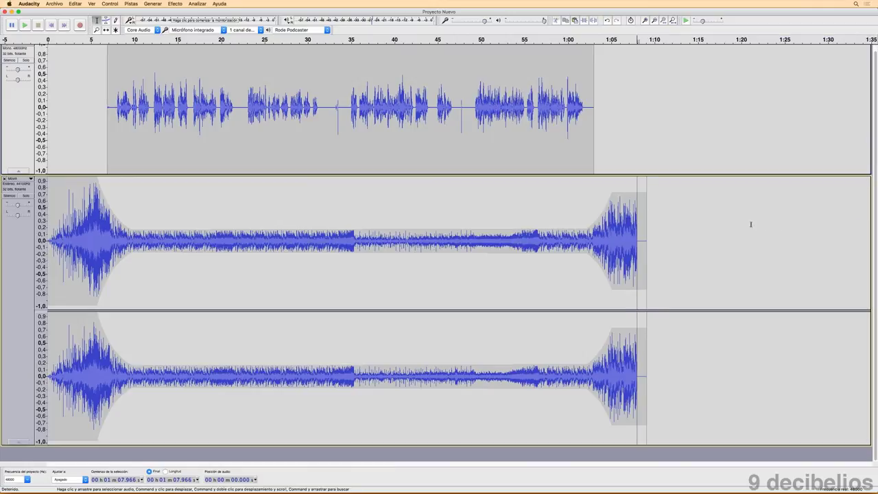
left_click_drag(653, 222, 580, 222)
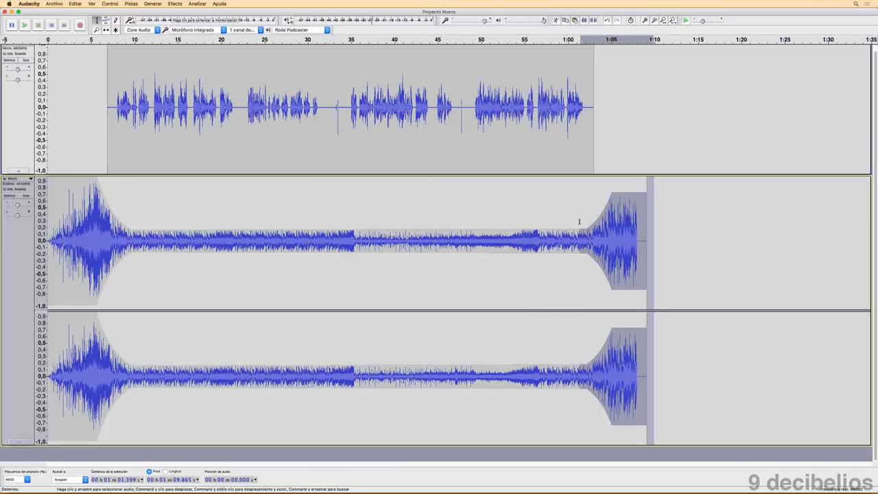
left_click(170, 4)
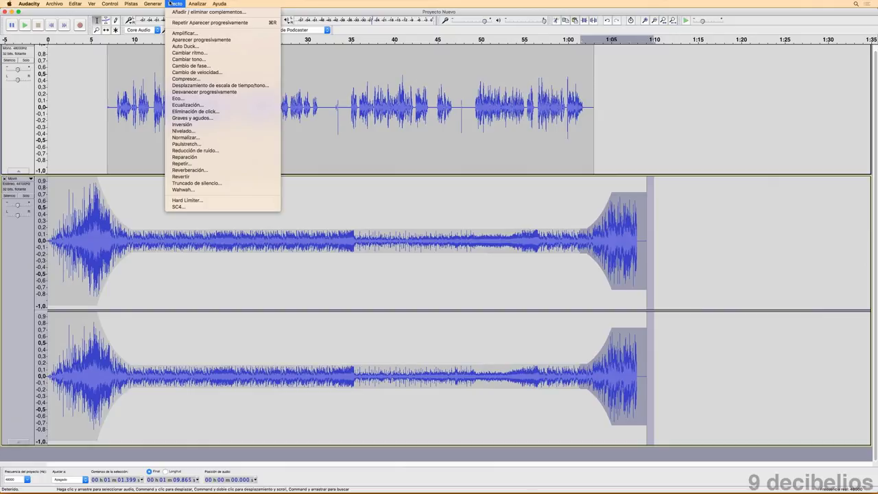
left_click(193, 91)
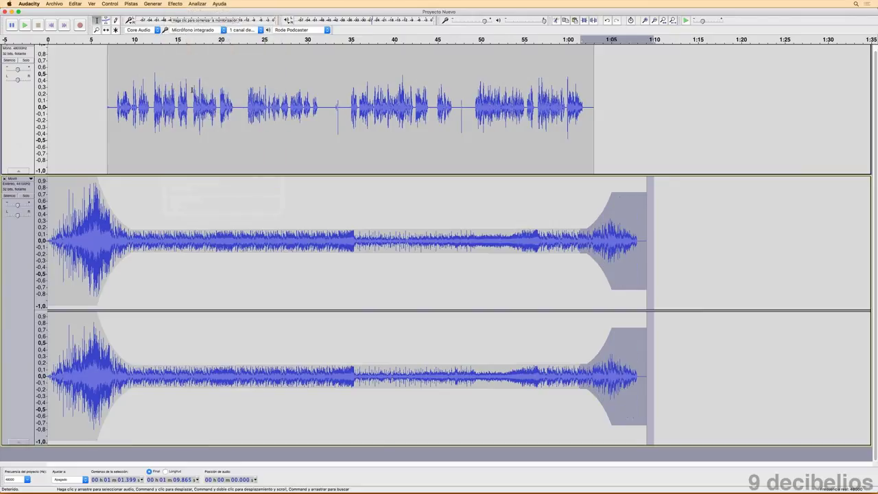
Play the end of the mix from about 59 s to check the music's fade-out.
left_click(591, 285)
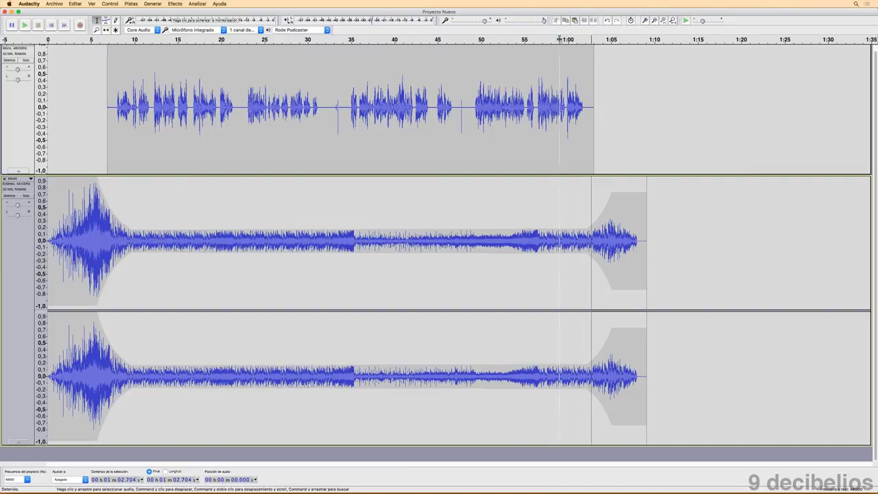
left_click(560, 39)
key("space")
Lower the music's volume envelope further under the voice, to just under 0.1 amplitude between about 10 s and 1:02.
key("F5")
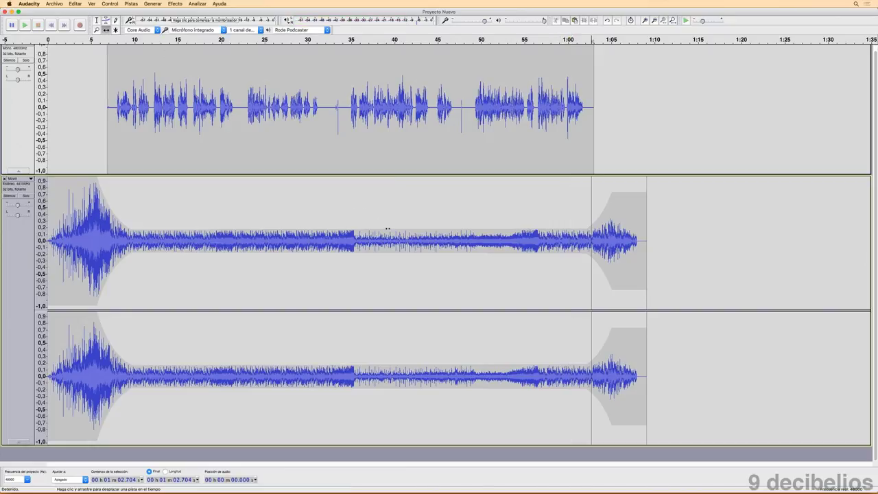
left_click(386, 228)
key("F2")
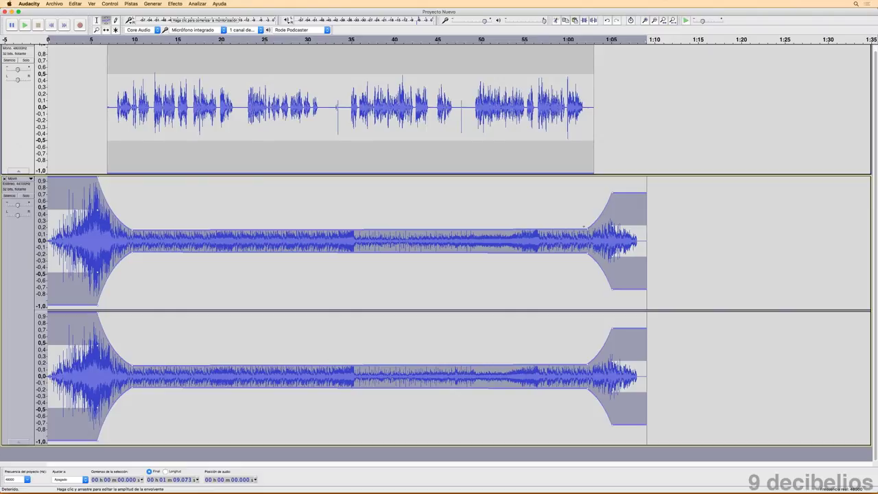
left_click_drag(586, 227, 587, 235)
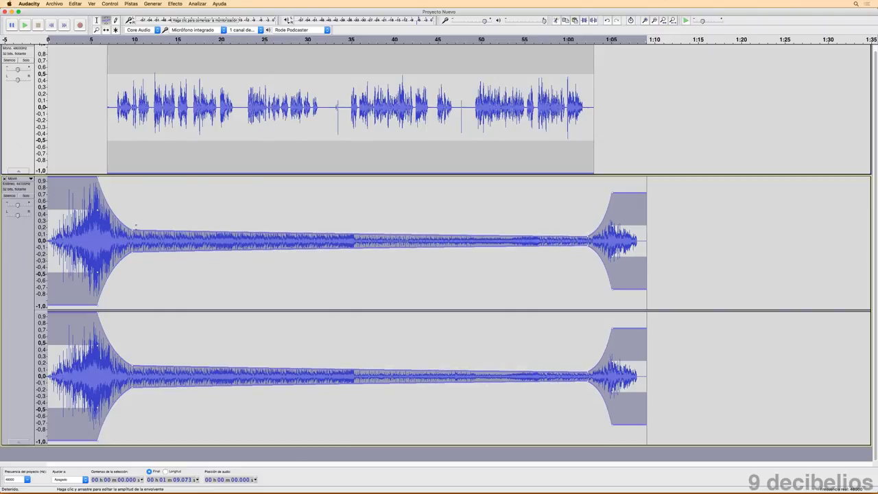
left_click_drag(131, 227, 132, 234)
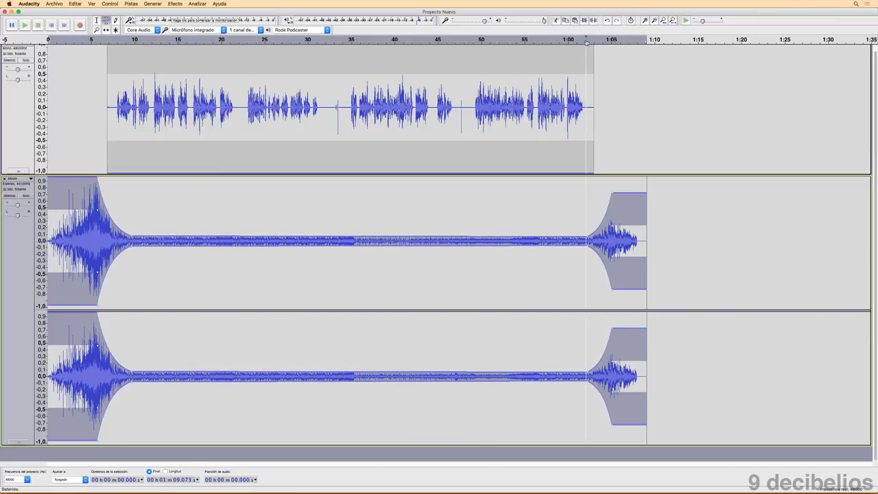
Play the end of the mix from about 1:01 with the Selection tool active to check the ducked music.
left_click(96, 21)
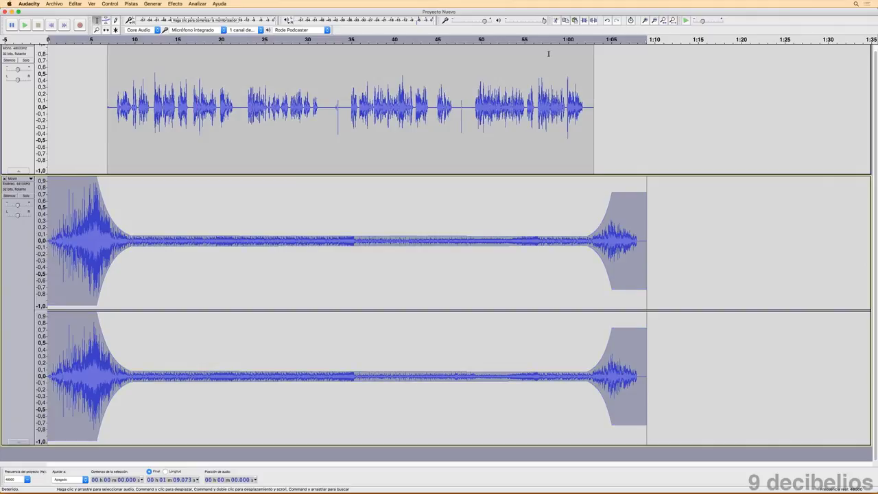
left_click(577, 40)
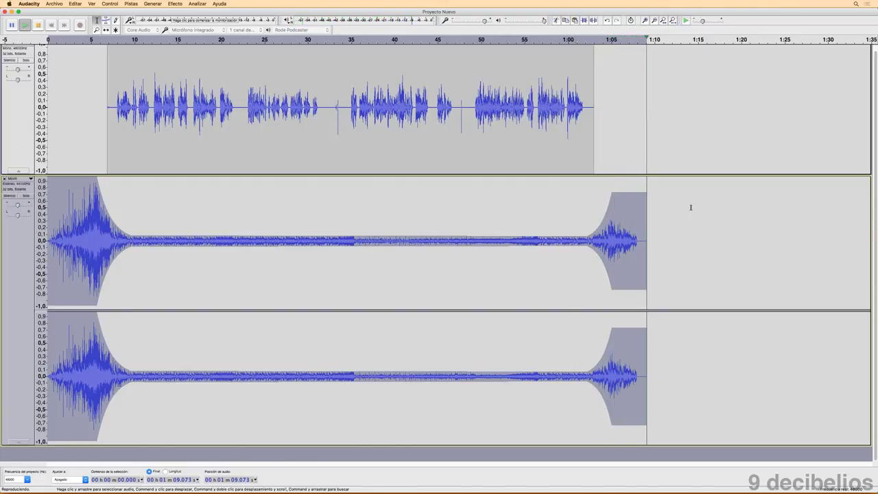
left_click(638, 230)
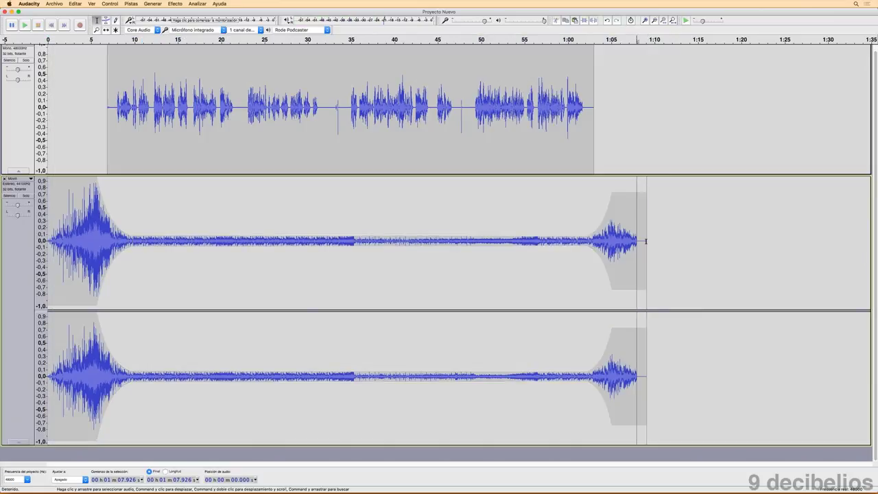
Inspect the silent tail of the music track up close and play the ending from about 1:07.
left_click_drag(644, 237, 647, 236)
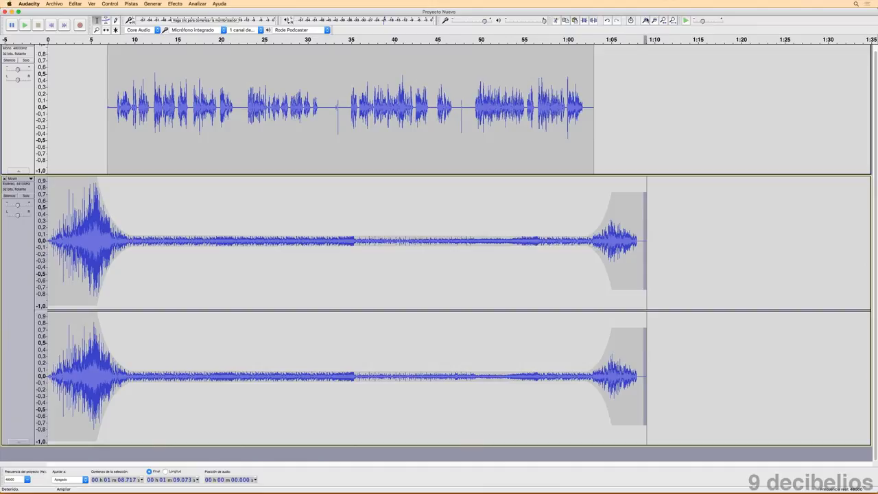
left_click(645, 20)
left_click(645, 20)
left_click(645, 20)
left_click(645, 20)
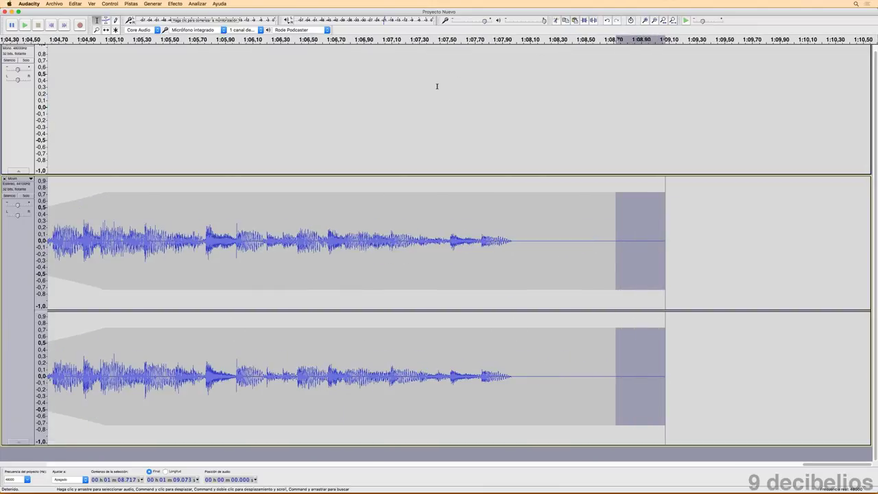
left_click(653, 20)
left_click(653, 20)
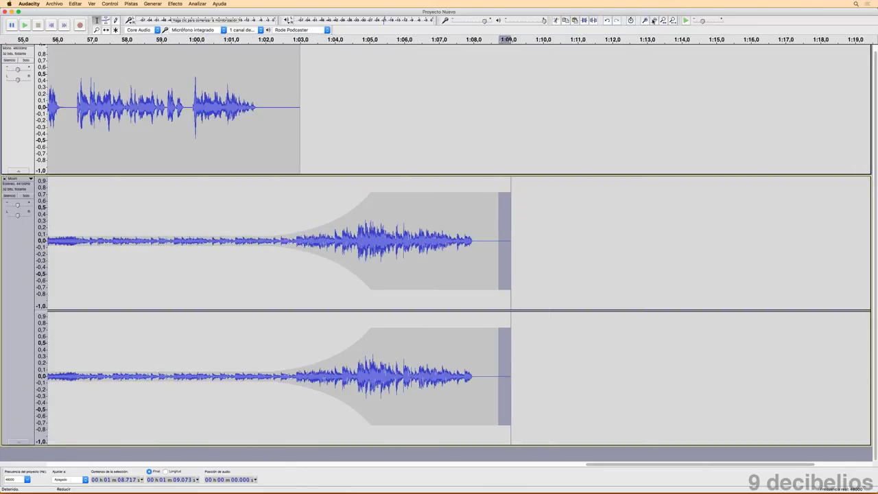
left_click(654, 20)
left_click(447, 39)
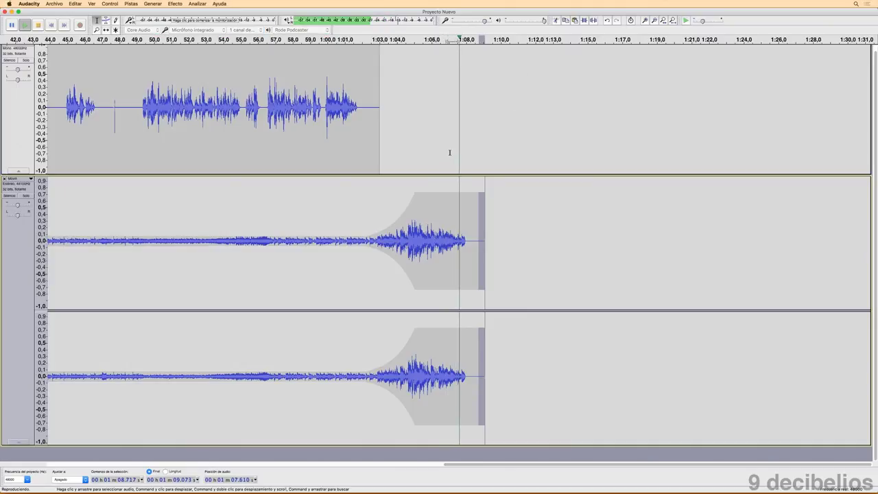
key("space")
Play only the music between 1:06.502 and 1:08.322 to check how it fades out.
left_click_drag(440, 218, 471, 217)
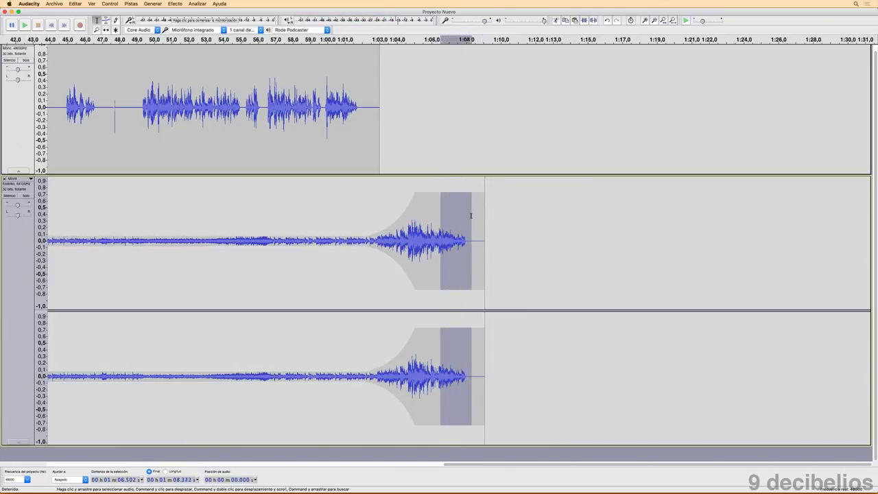
key("space")
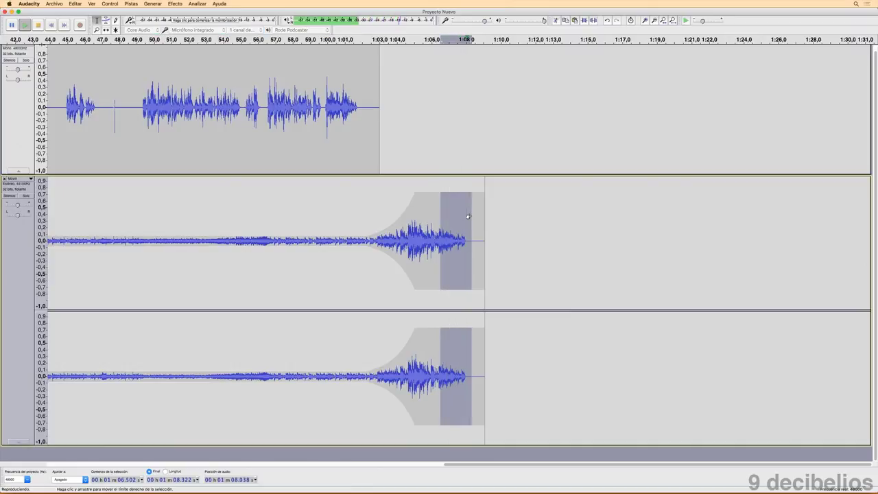
left_click(460, 248)
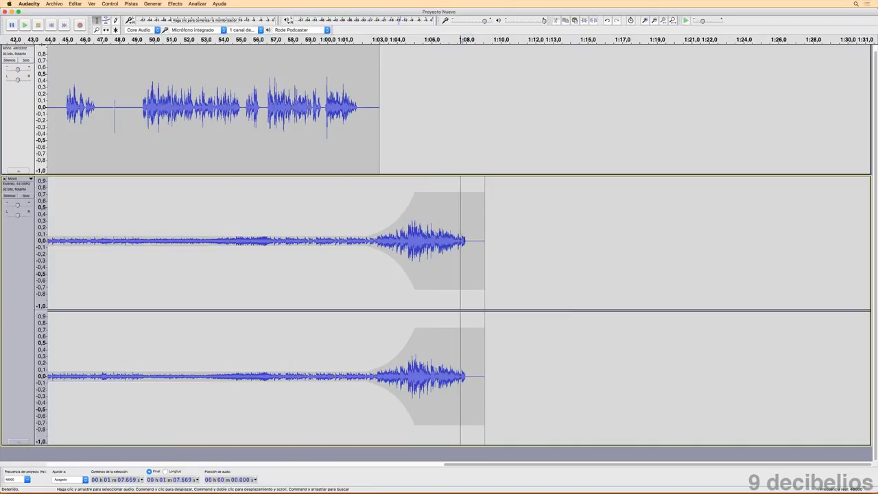
Apply another fade-out (Desvanecer progresivamente) to the music from 1:05.058 to 1:08.025 and play the ending from about 1:03.
left_click_drag(466, 235, 415, 237)
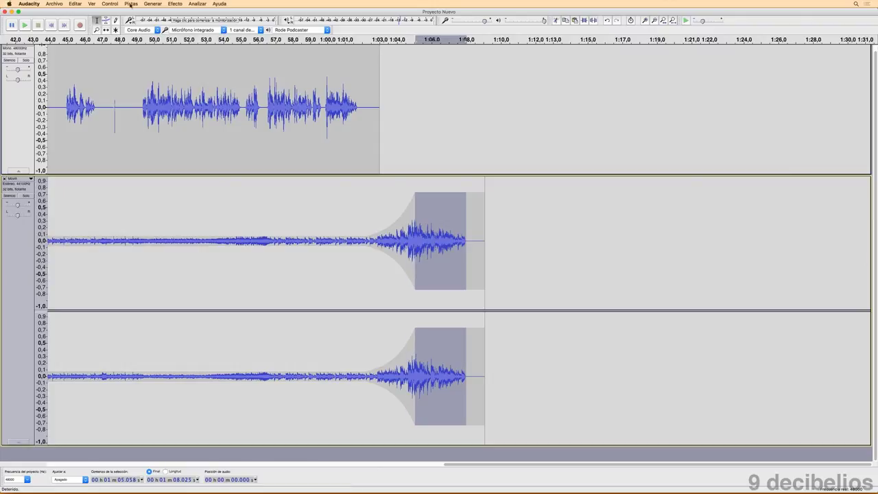
left_click(172, 4)
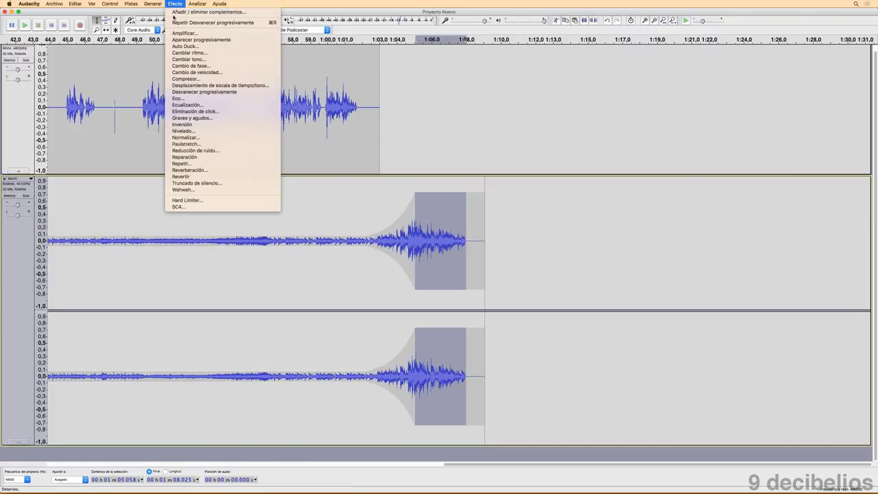
left_click(204, 91)
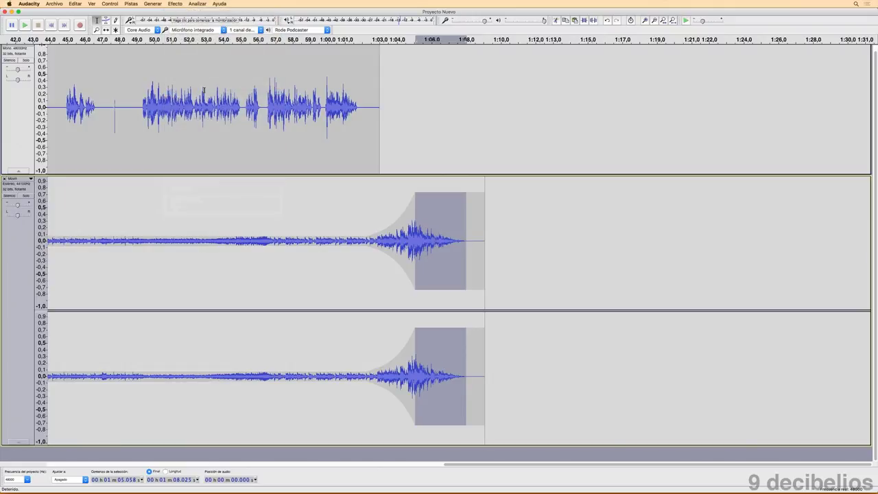
left_click(462, 131)
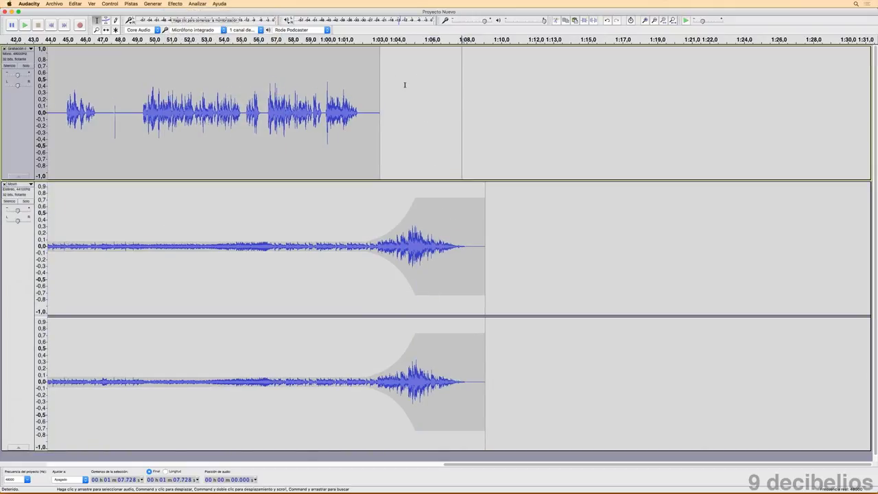
left_click(385, 40)
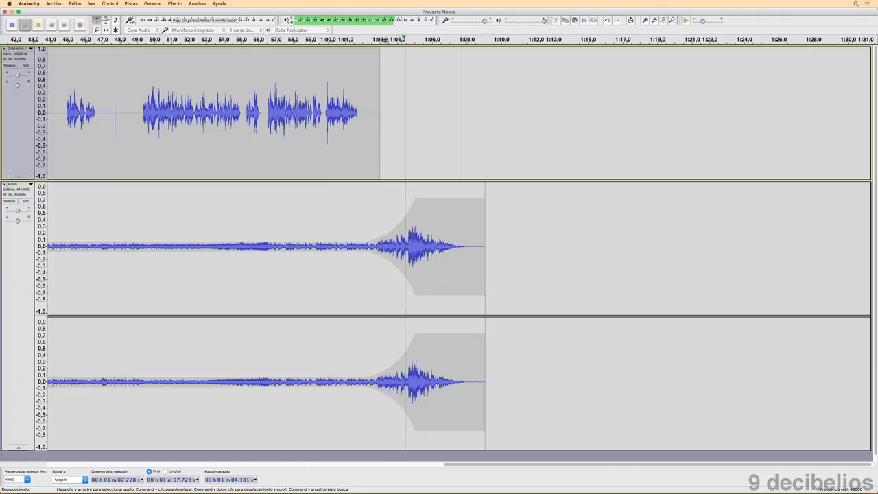